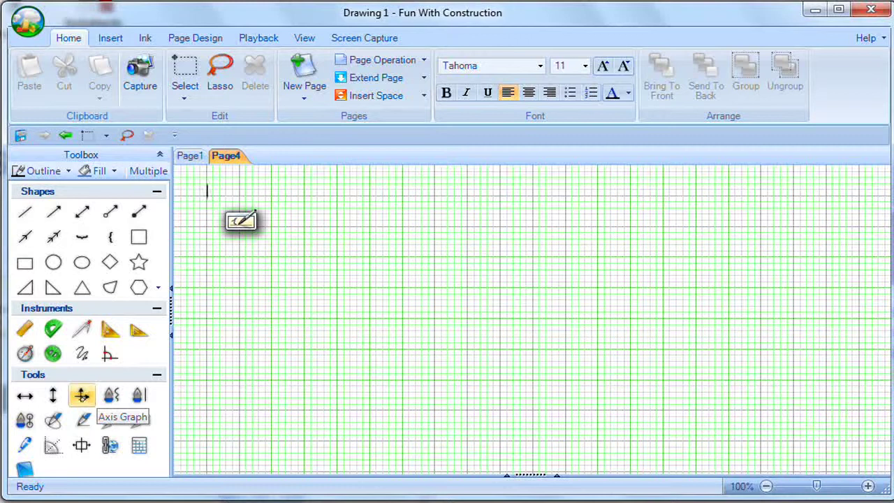
Place an axis graph on the page and shift it slightly down and to the right.
left_click(360, 310)
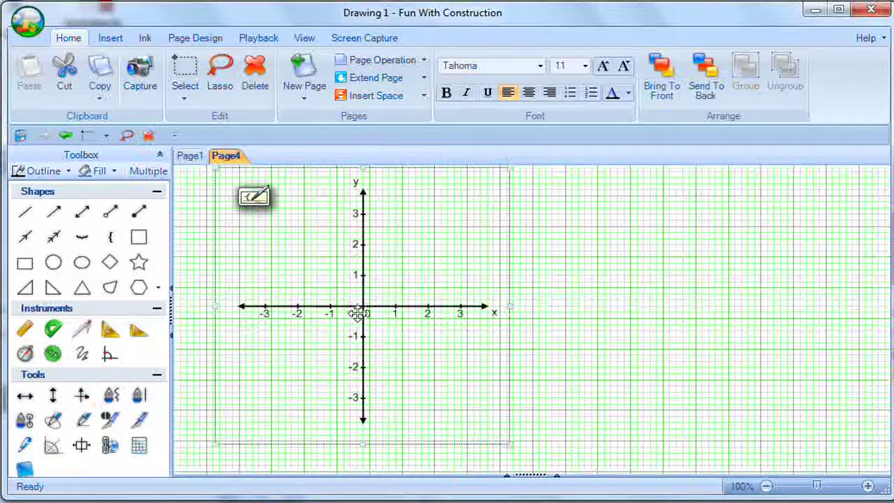
left_click_drag(424, 271, 430, 280)
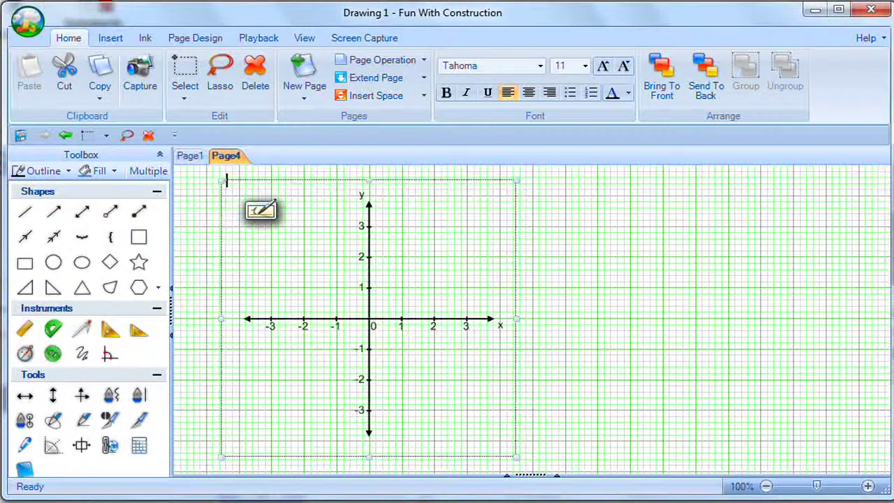
left_click(552, 213)
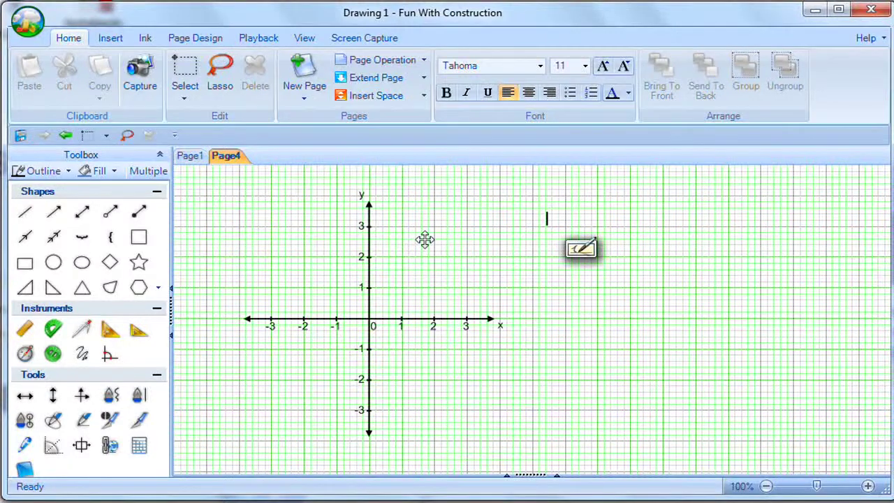
Change the axis graph's type to FirstQuadrant.
left_click(424, 240)
double_click(425, 239)
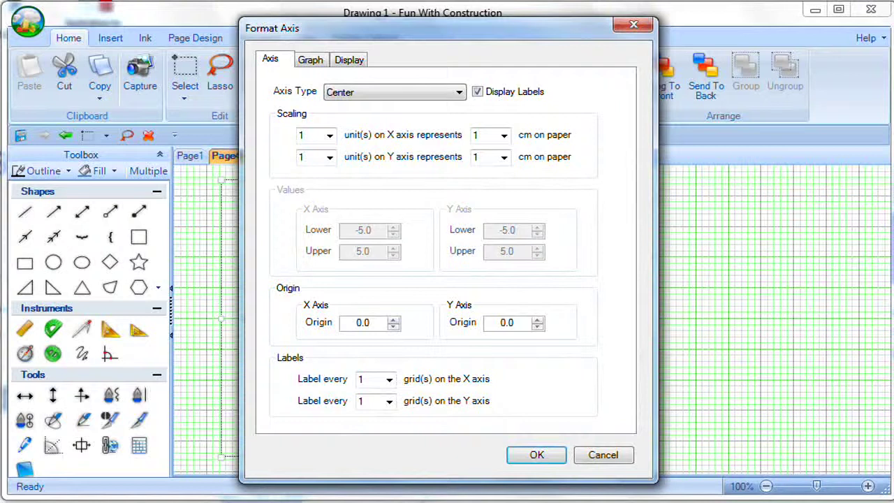
left_click(456, 91)
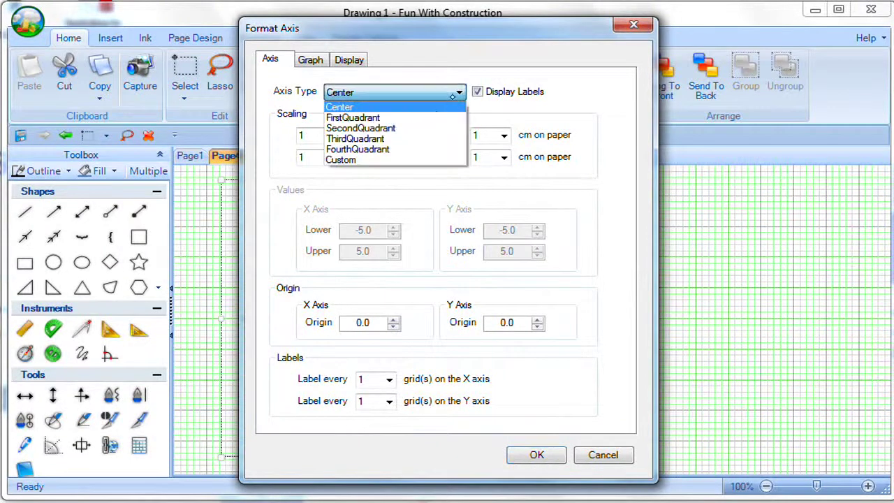
left_click(422, 116)
left_click(537, 455)
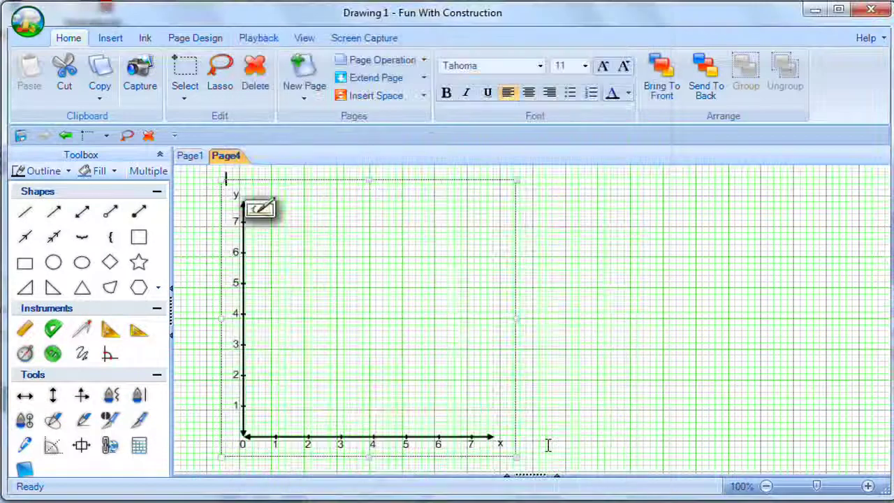
Try the Custom axis type on the graph and return the type to Center.
double_click(399, 238)
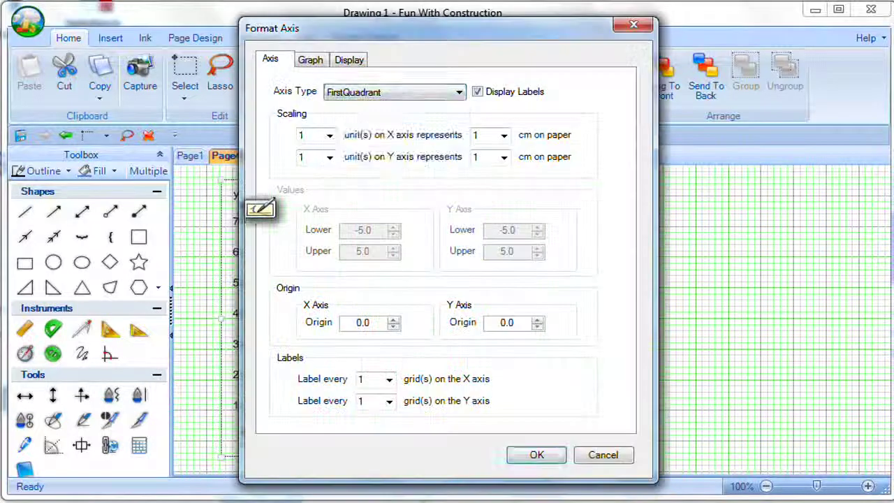
left_click(394, 91)
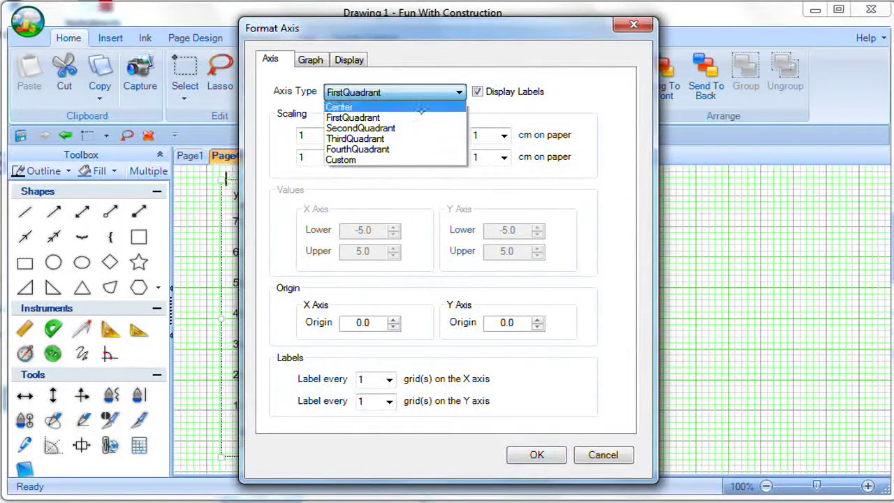
left_click(404, 159)
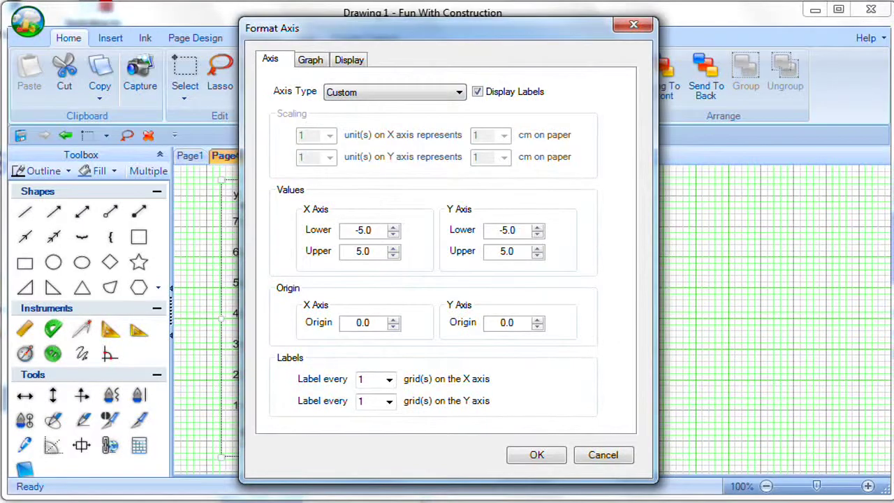
left_click(453, 93)
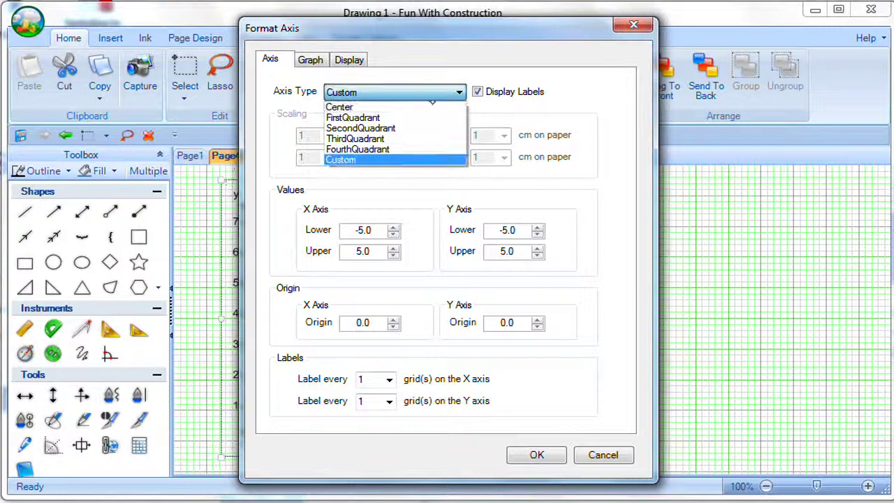
left_click(427, 108)
left_click(537, 455)
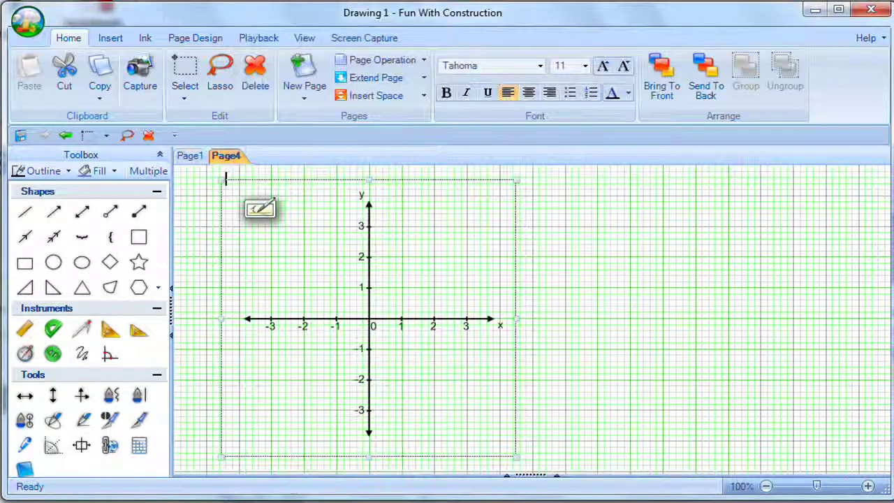
Add a function to the axis graph and define it as y = sin(x) using the built-in sin function.
double_click(429, 245)
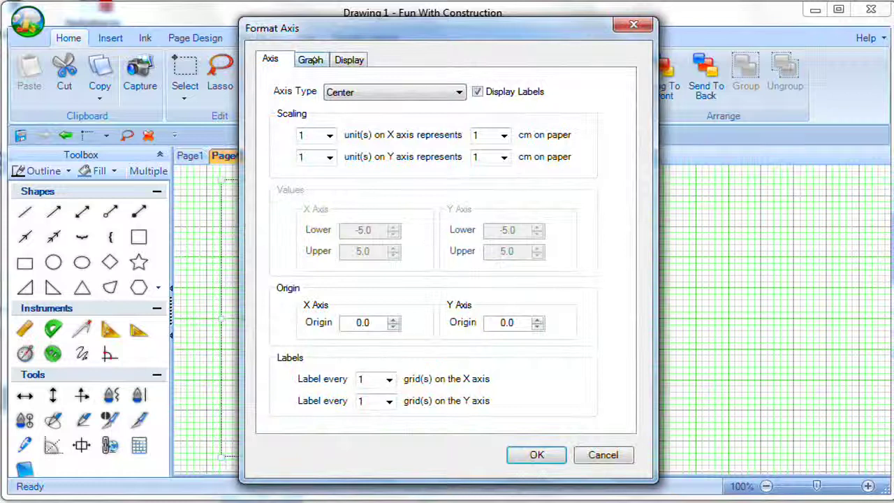
left_click(311, 60)
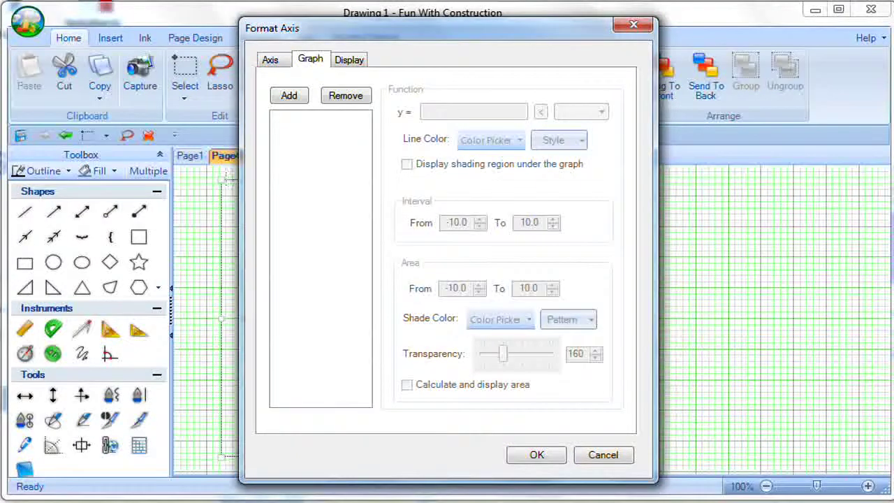
left_click(292, 96)
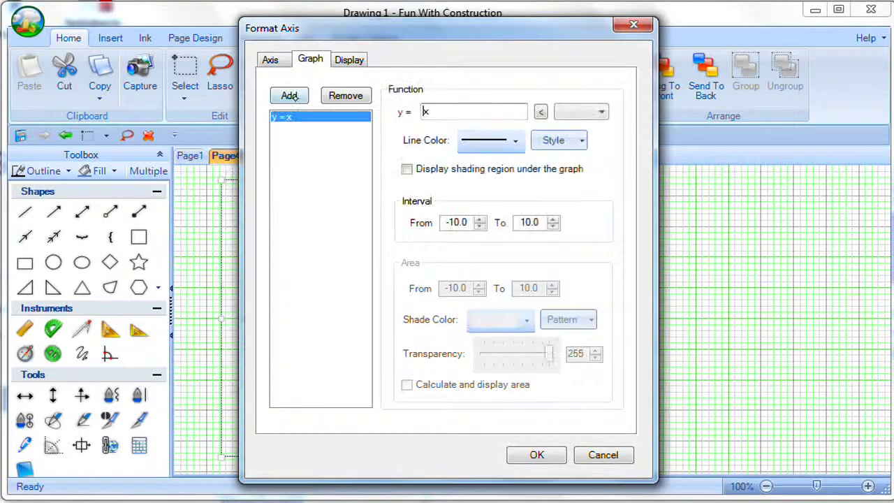
left_click(597, 113)
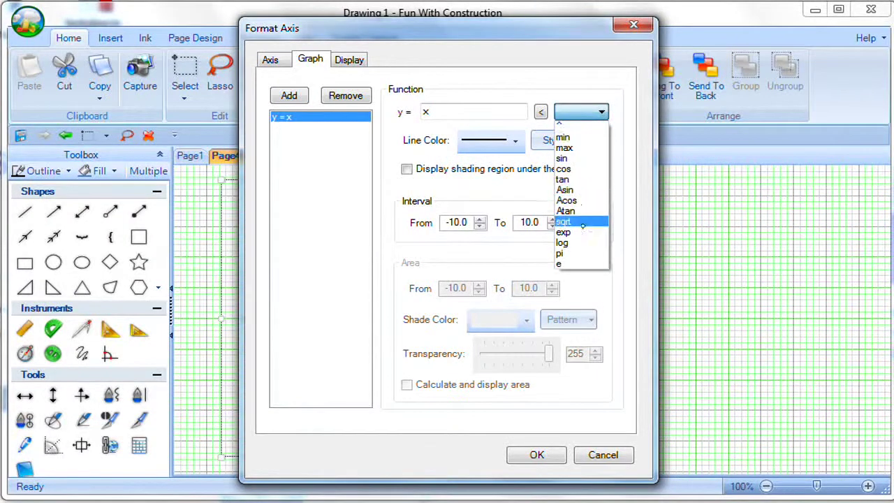
left_click(585, 159)
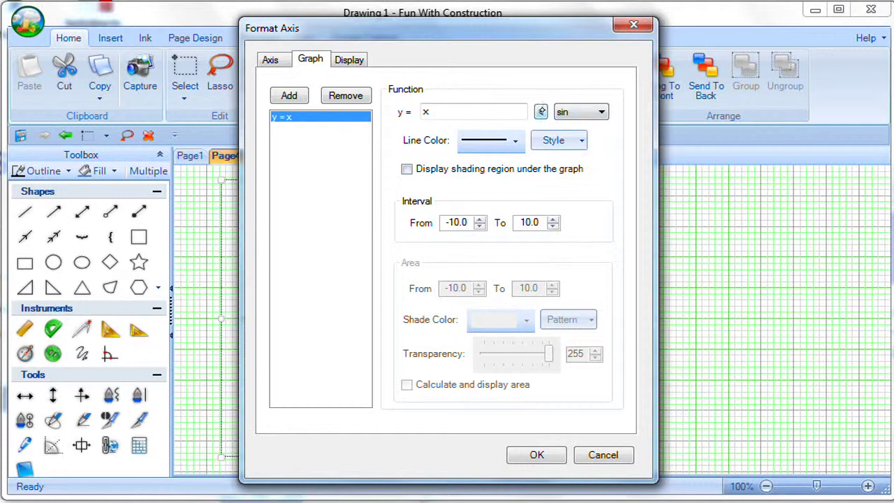
left_click(541, 112)
left_click_drag(429, 114, 465, 140)
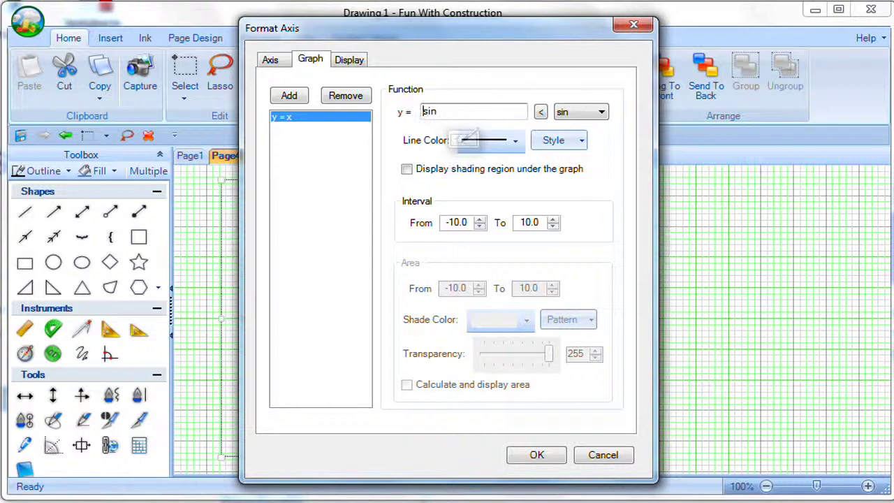
left_click(459, 111)
type("(x")
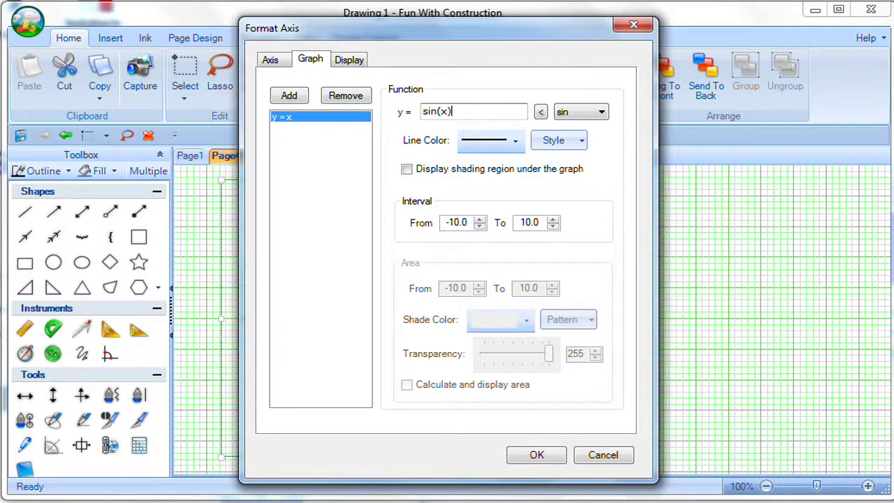
Add a second function y = x and plot both functions on the axes.
left_click(292, 96)
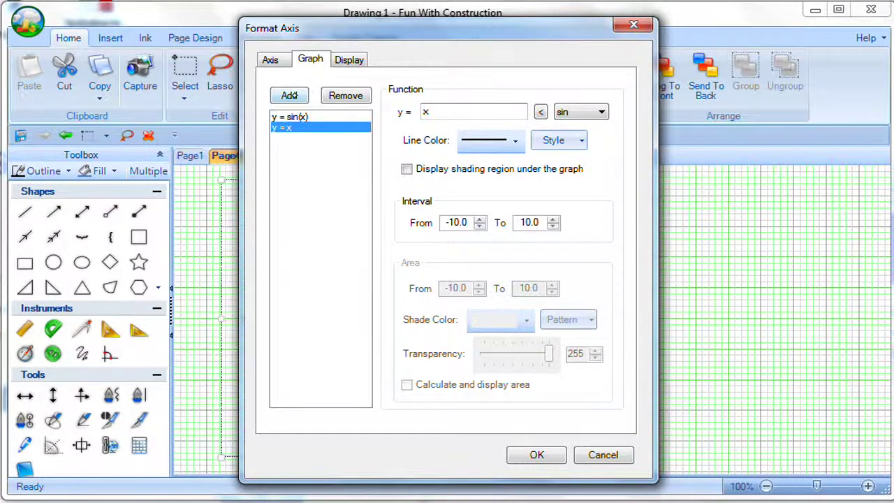
left_click(301, 117)
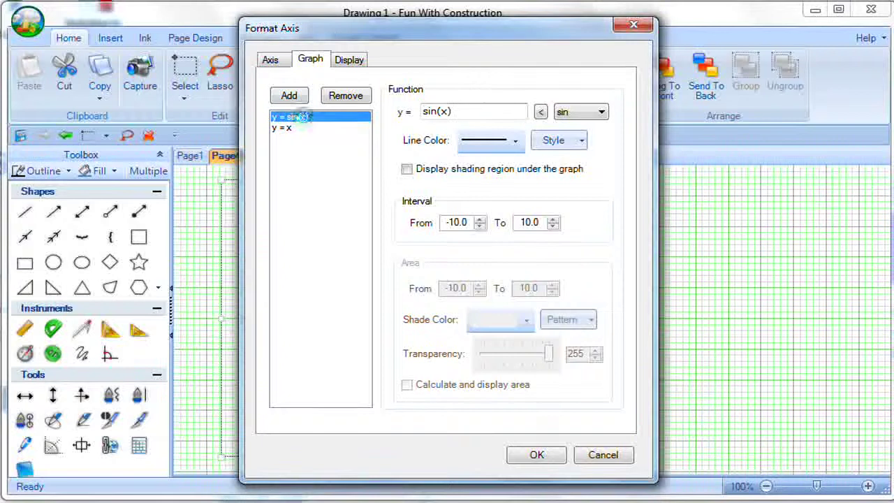
left_click(550, 455)
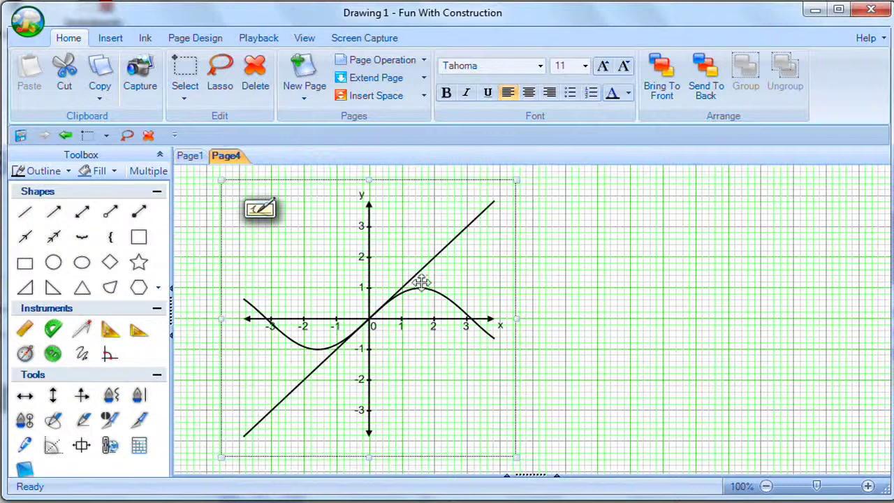
Display the shading region under the sin(x) graph and set the curve's interval from -1 to 1.
double_click(434, 220)
left_click(310, 59)
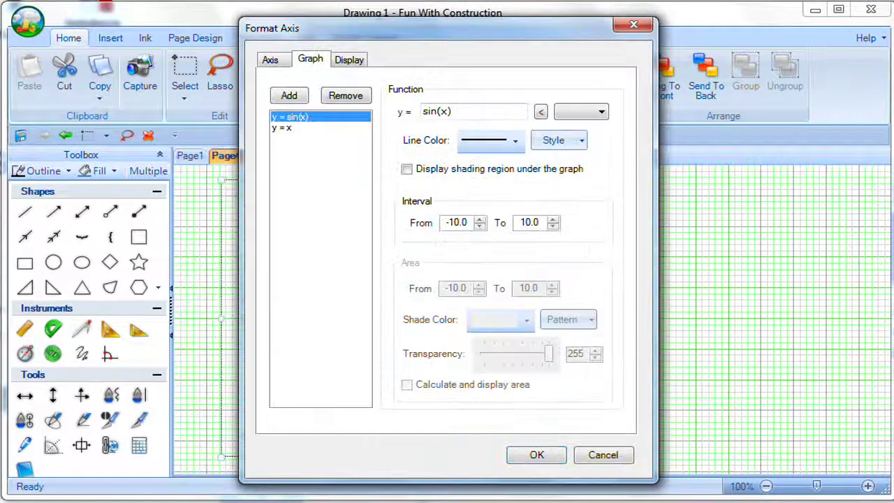
left_click(306, 128)
left_click(314, 117)
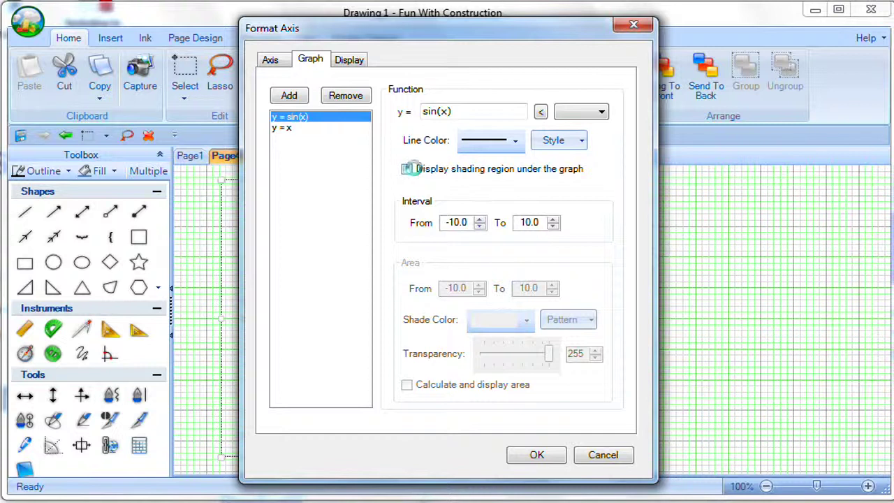
left_click(406, 169)
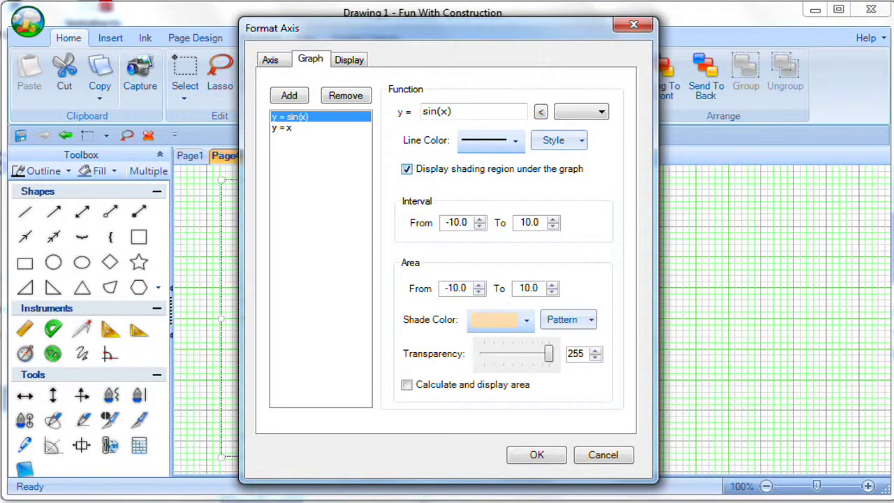
double_click(445, 224)
type("-1")
double_click(529, 223)
type("1")
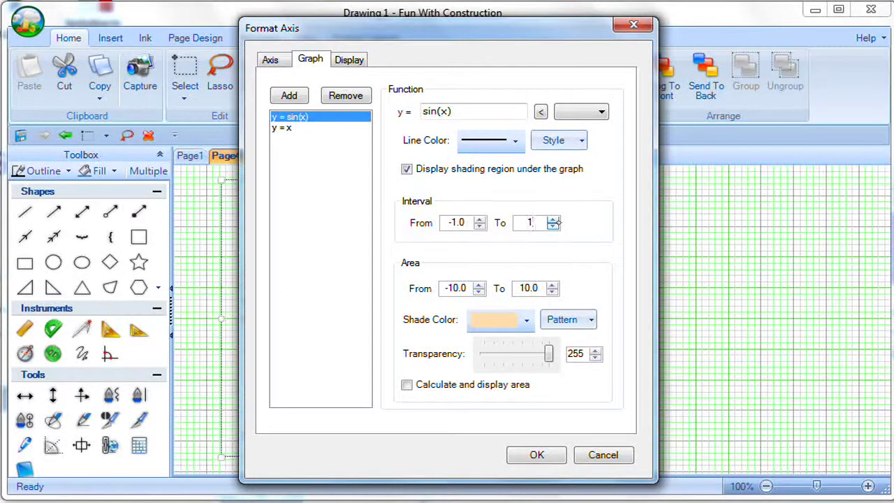
left_click(544, 454)
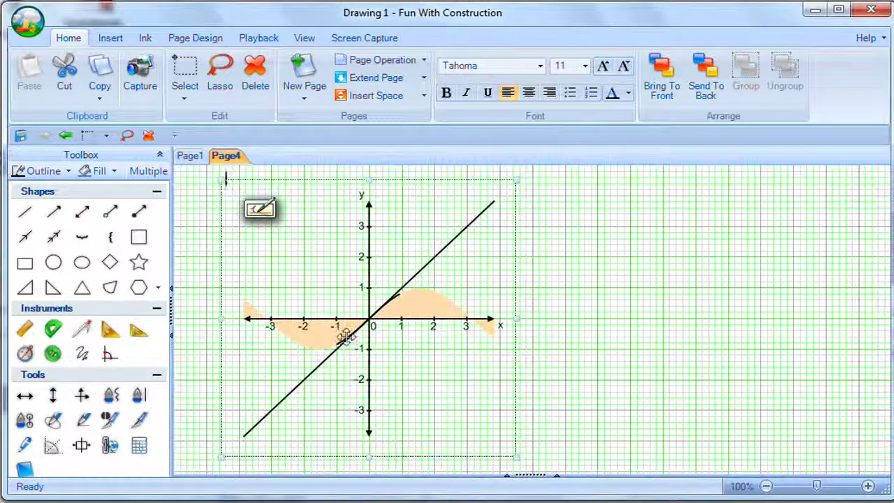
Set the sin(x) function's shaded area from -1 to 1 and enable calculating and displaying the area.
double_click(443, 275)
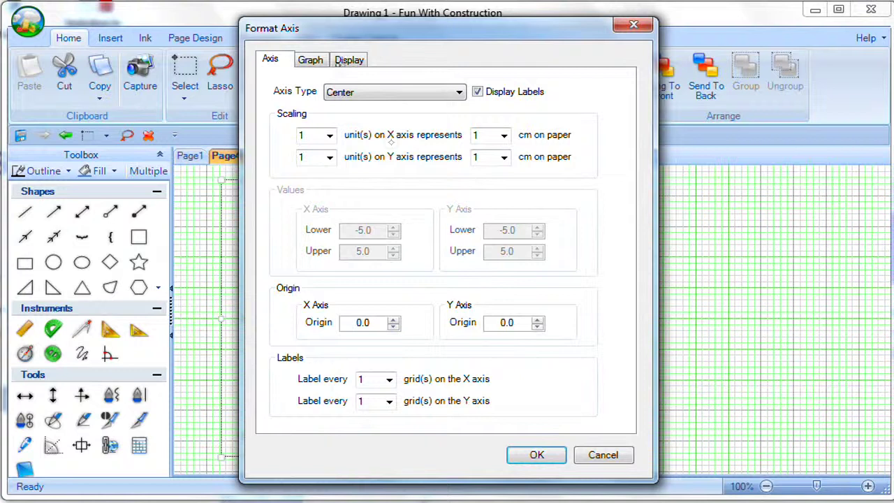
left_click(312, 60)
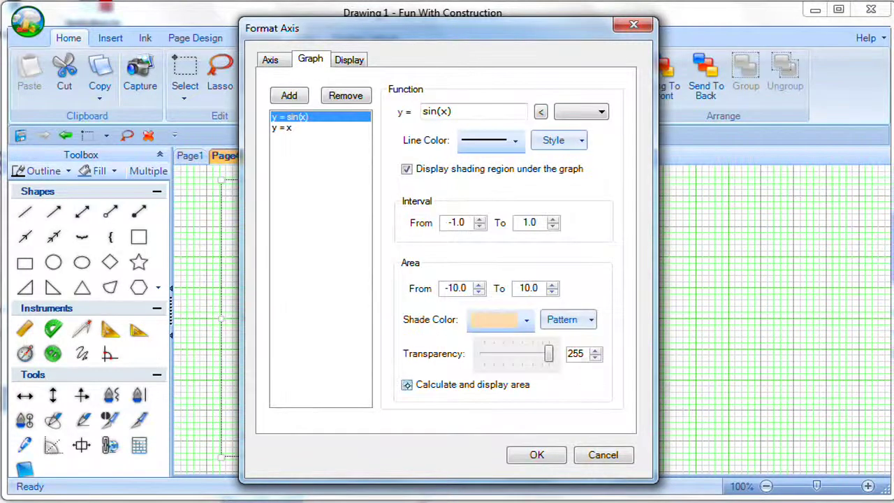
left_click(282, 128)
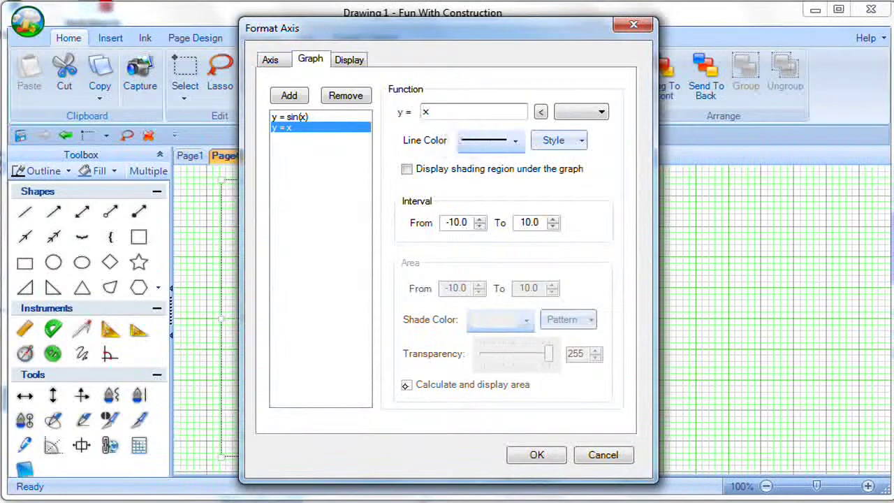
left_click(312, 117)
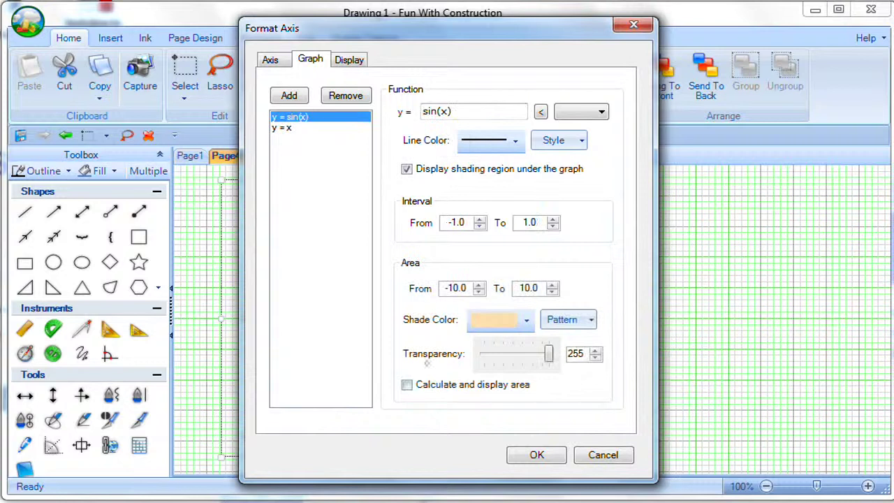
double_click(445, 292)
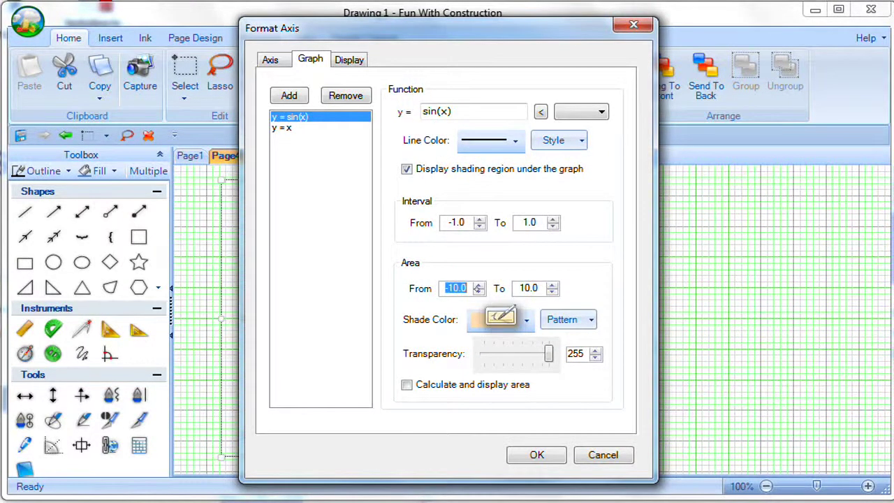
type("-1")
key("Tab")
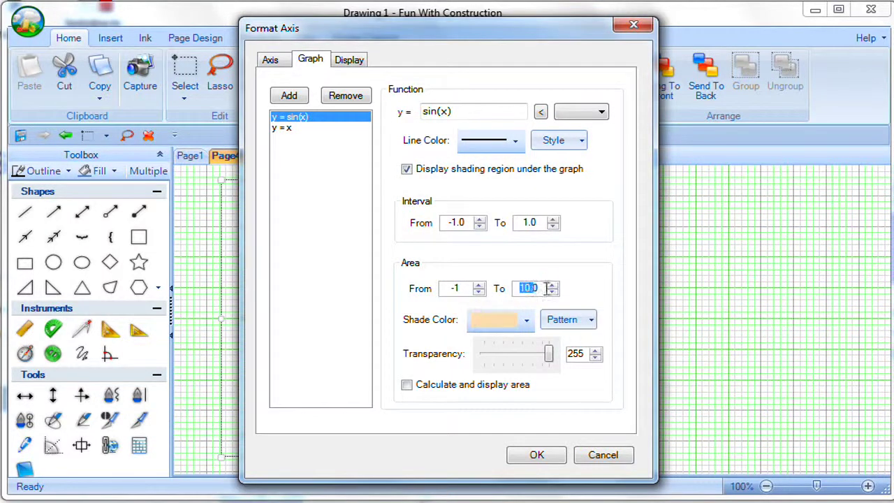
type("1")
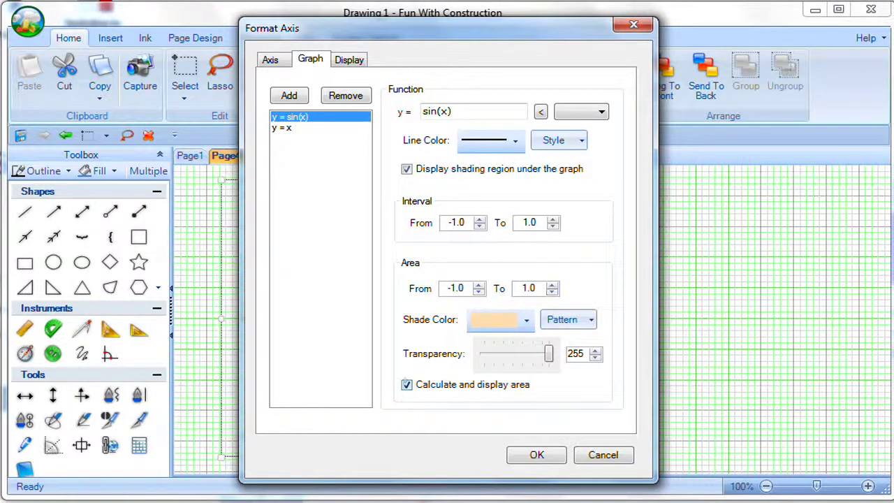
Change the shade color under the sin(x) graph to yellow and apply the axis formatting.
left_click(527, 320)
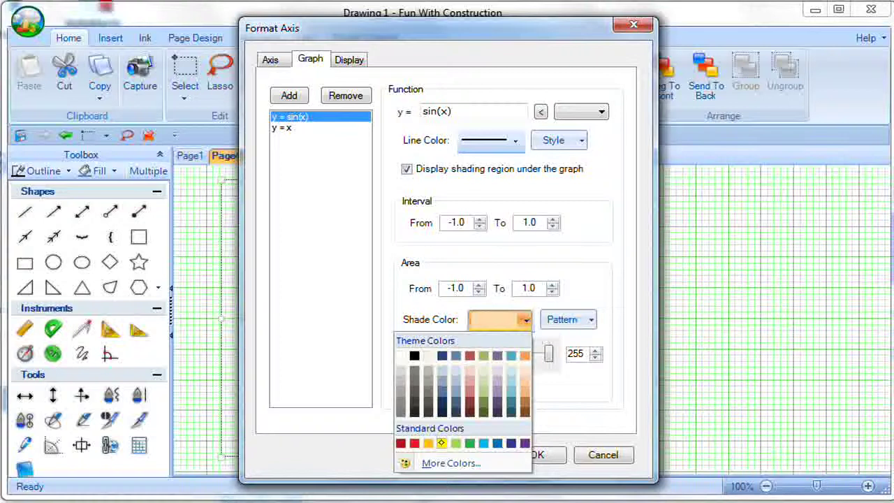
left_click(441, 443)
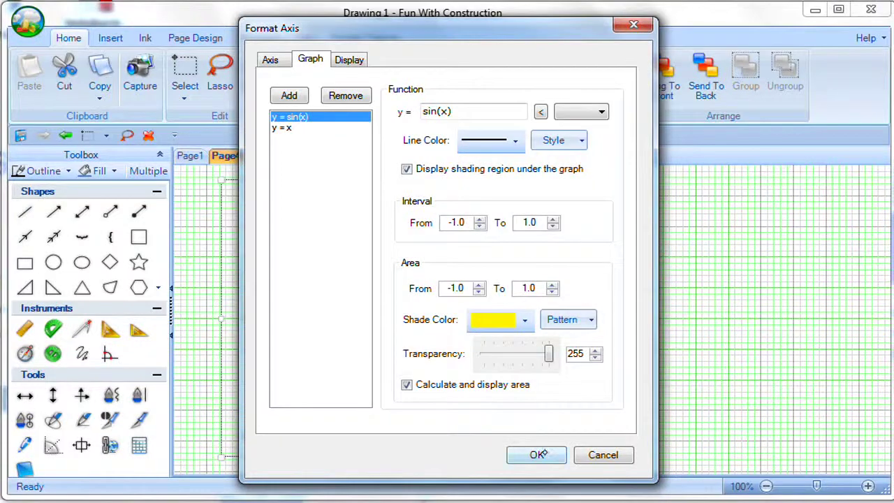
left_click(538, 455)
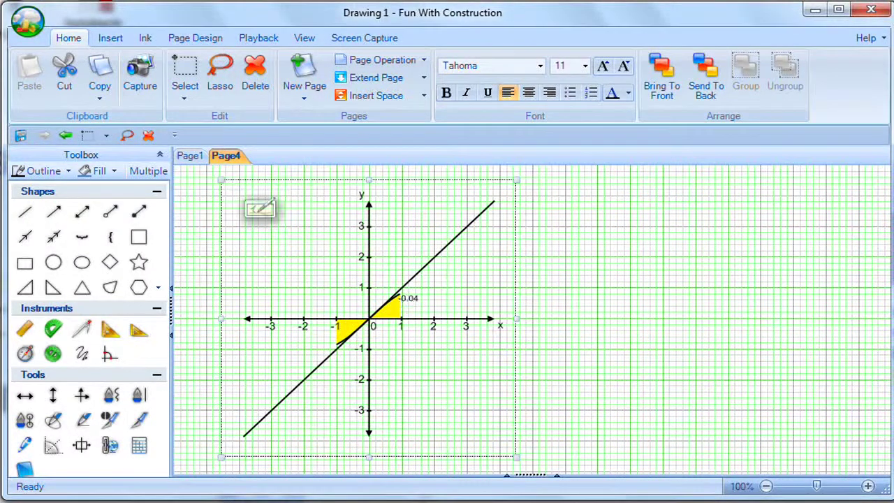
Set the axis graph's display mode to Mouse Click.
double_click(419, 218)
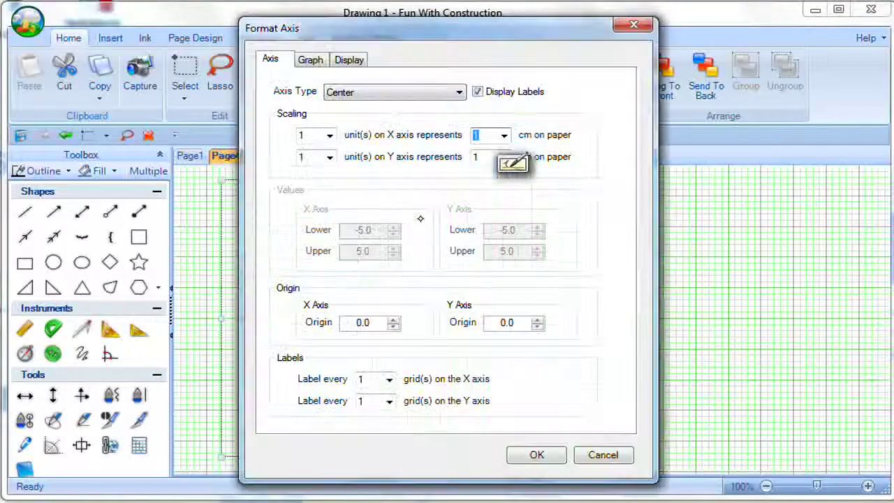
left_click(311, 60)
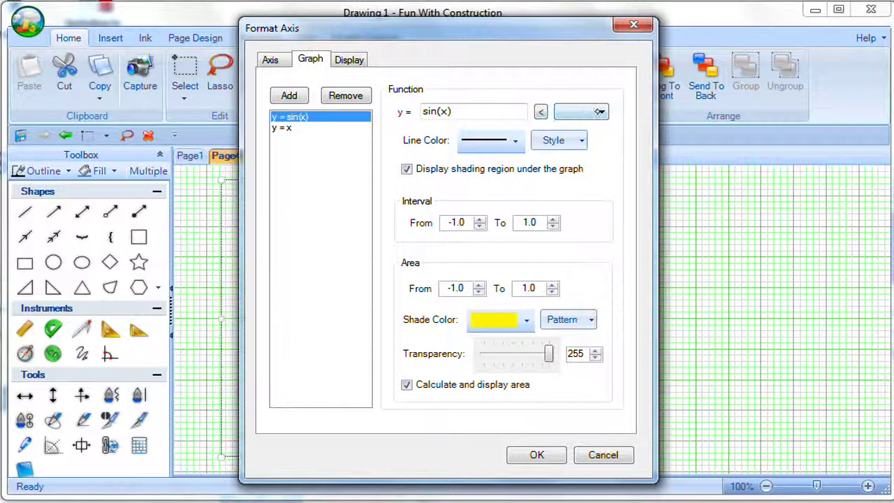
left_click(599, 111)
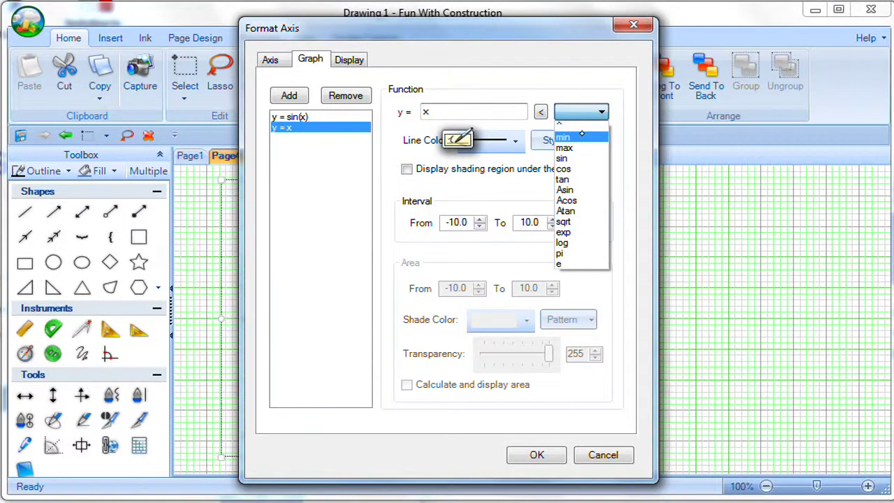
left_click(431, 29)
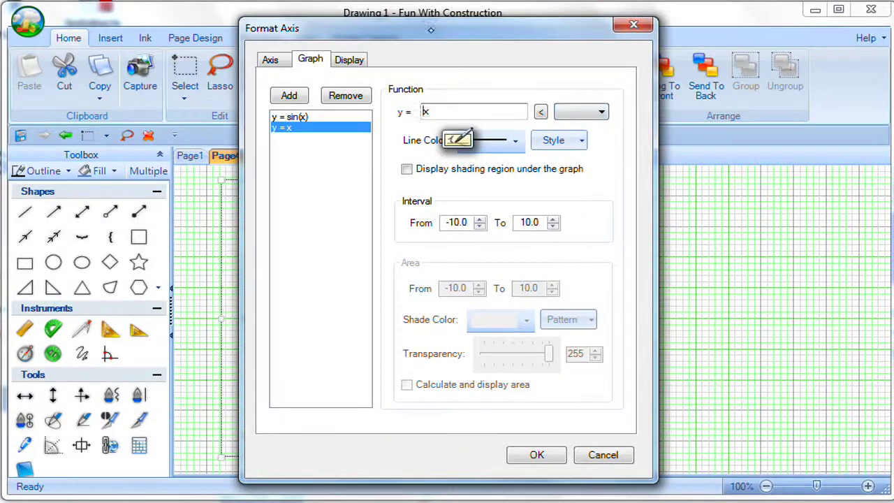
left_click(352, 60)
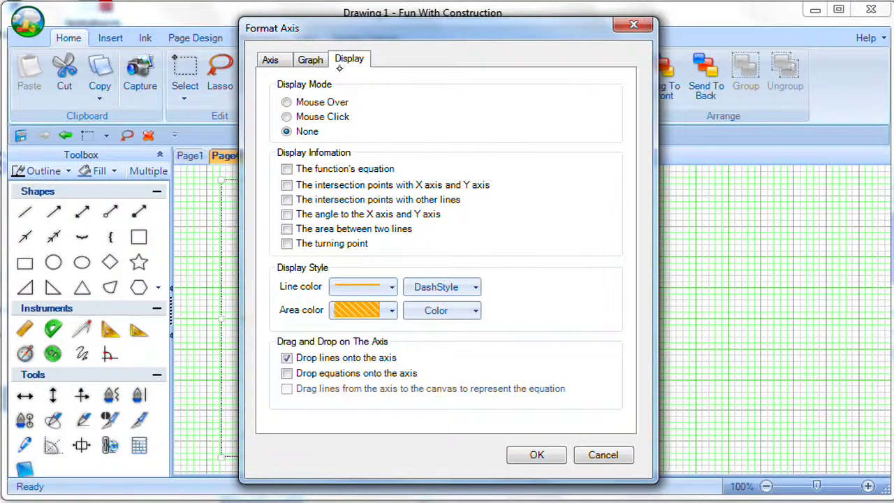
left_click(287, 117)
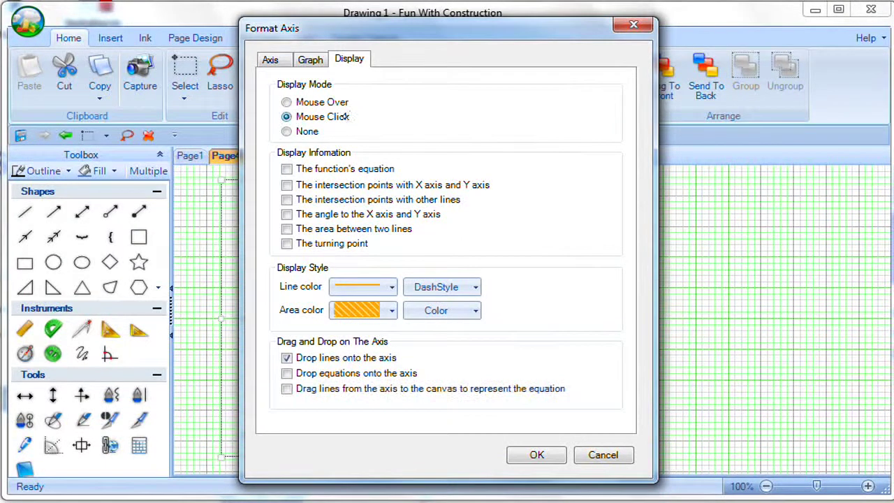
Enable all six display information options, dropping equations onto the axis, and dragging lines to the canvas as equations, and apply them.
left_click(287, 170)
left_click(287, 200)
left_click(286, 215)
left_click(286, 229)
left_click(286, 375)
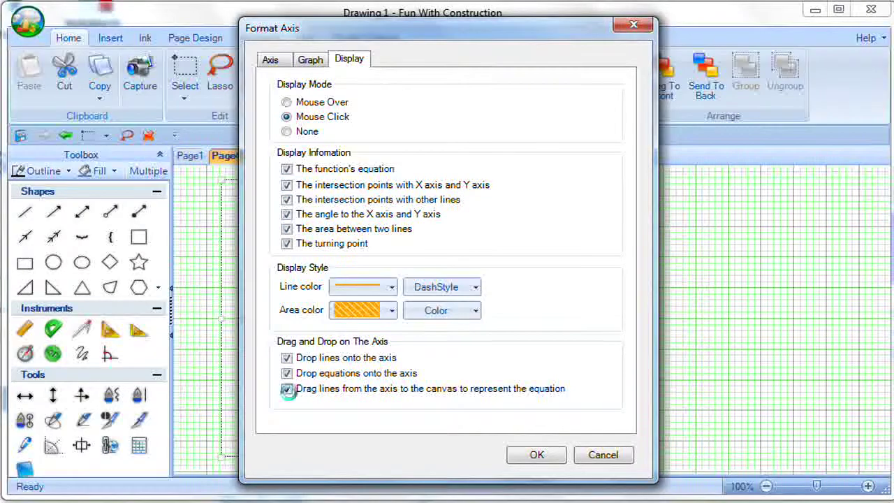
left_click(287, 389)
left_click(550, 456)
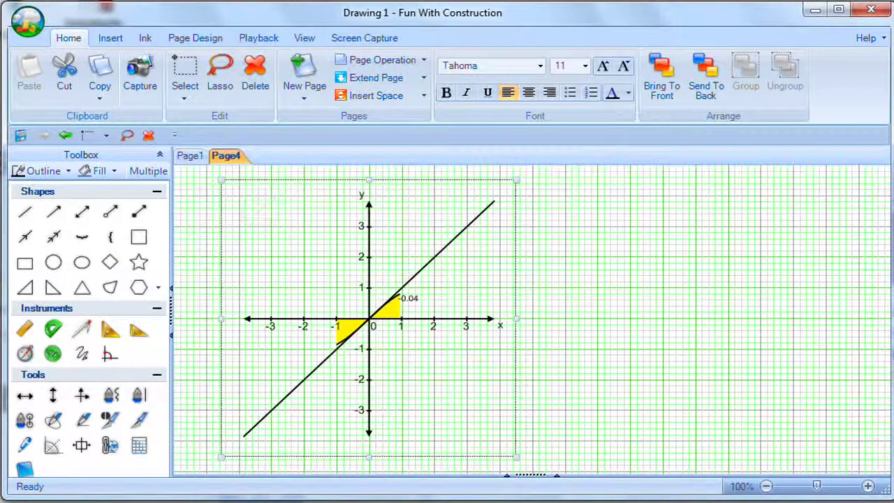
Remove both functions, y = sin(x) and y = x, from the axis graph.
double_click(403, 251)
left_click(311, 59)
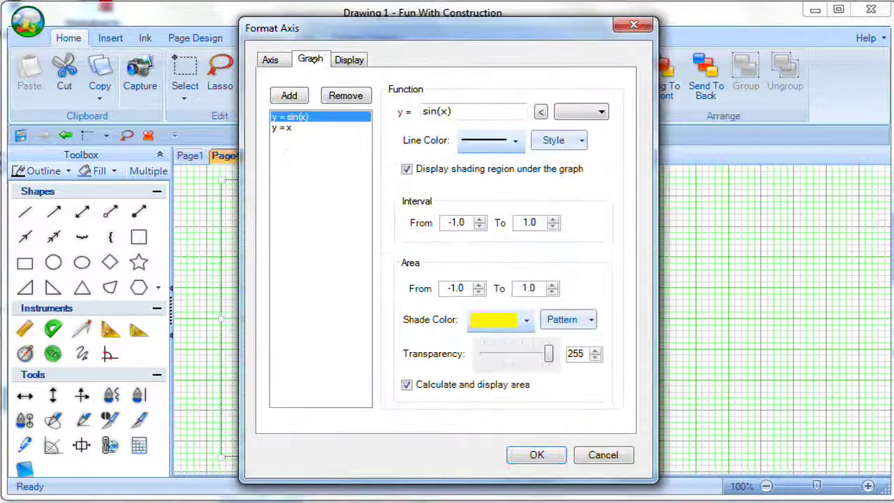
left_click(346, 96)
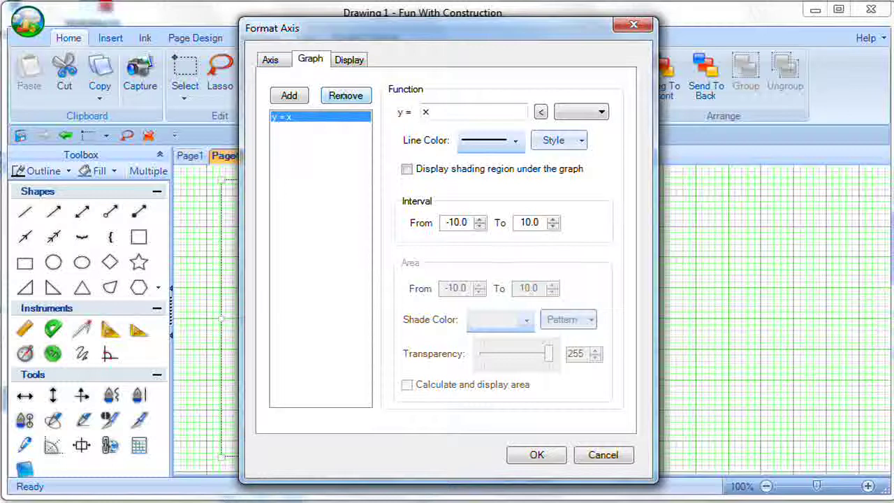
left_click(346, 96)
left_click(532, 454)
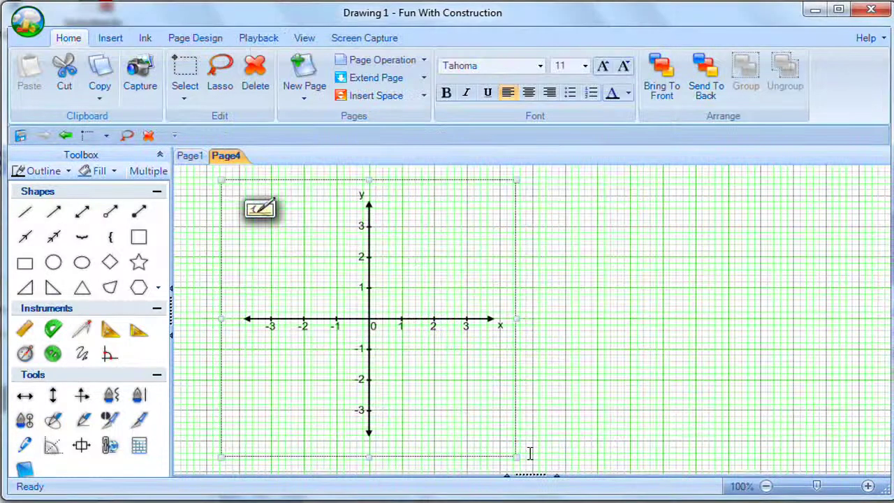
Draw a straight line rising diagonally on the blank grid beside the graph and drop it onto the axes.
left_click(27, 212)
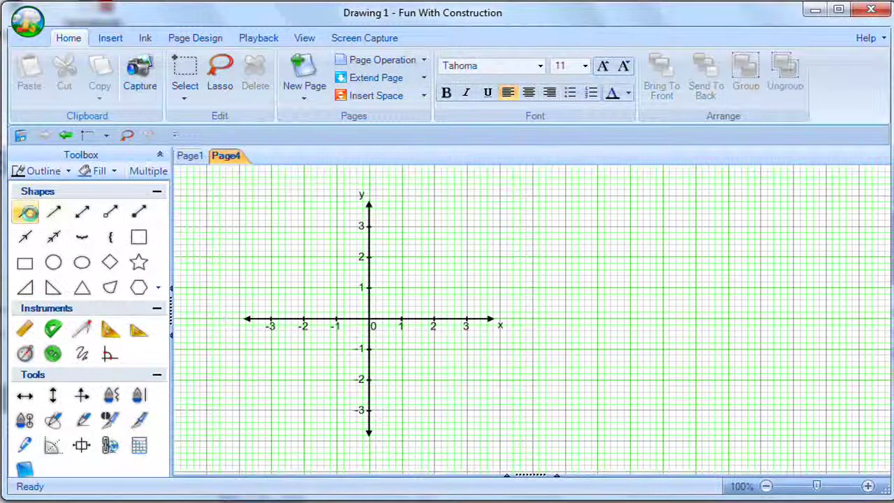
mouse_move(559, 382)
left_mouse_down()
mouse_move(623, 443)
mouse_move(633, 336)
mouse_move(821, 222)
left_mouse_up()
left_click(23, 213)
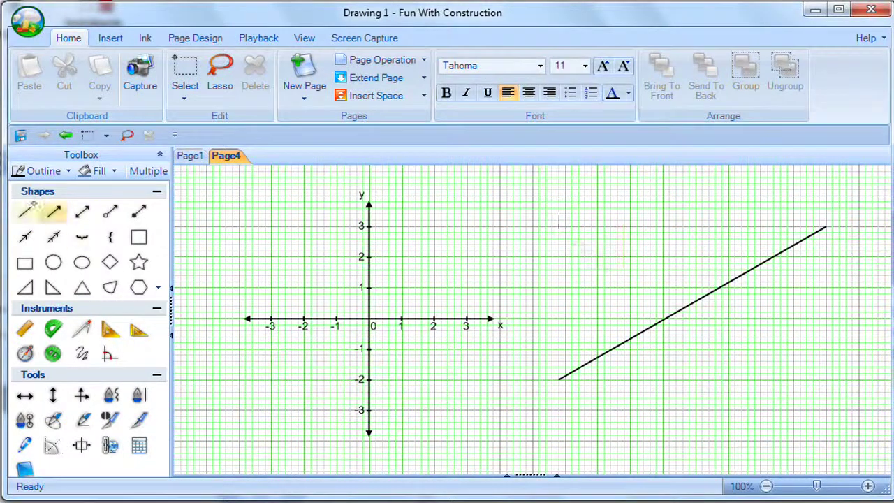
left_click(770, 257)
left_click_drag(495, 325, 456, 312)
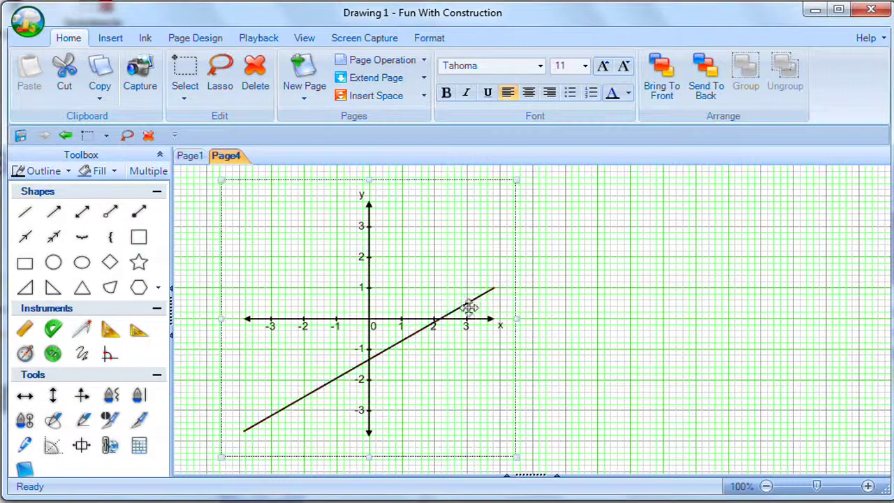
Show the plotted line's information callout, close it, and show it again from a point further down the line.
mouse_move(470, 302)
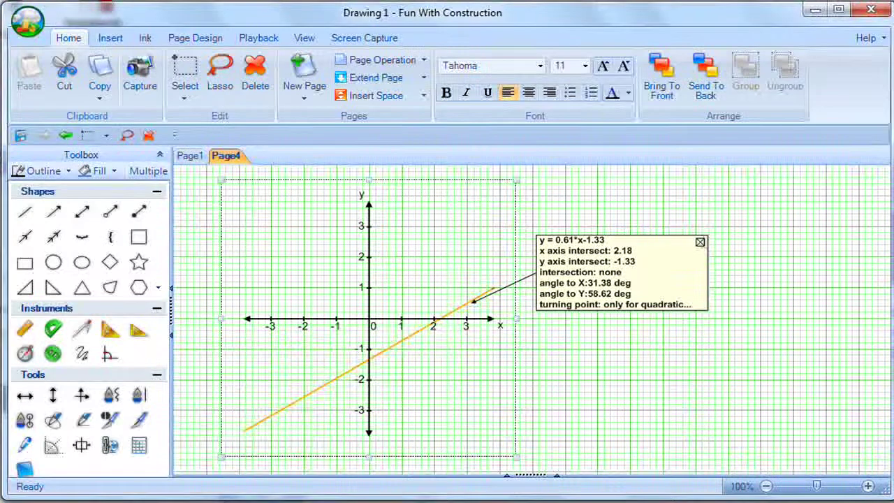
left_click(700, 241)
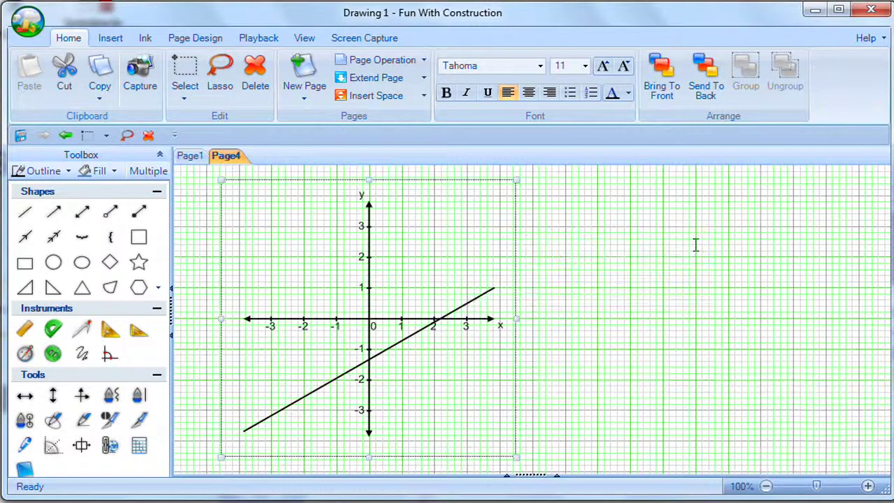
left_click(409, 339)
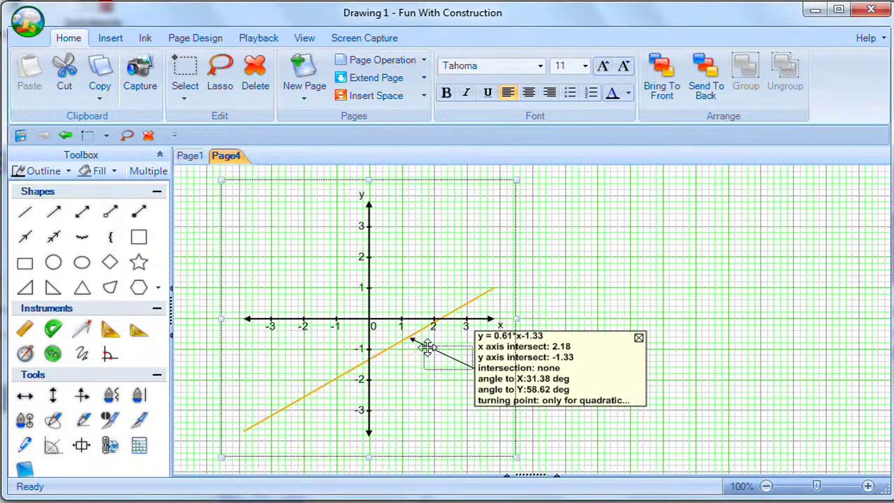
Drag the plotted line onto the canvas as an equation, place it beside the top of the graph, and close the information callout.
left_click_drag(725, 243, 755, 225)
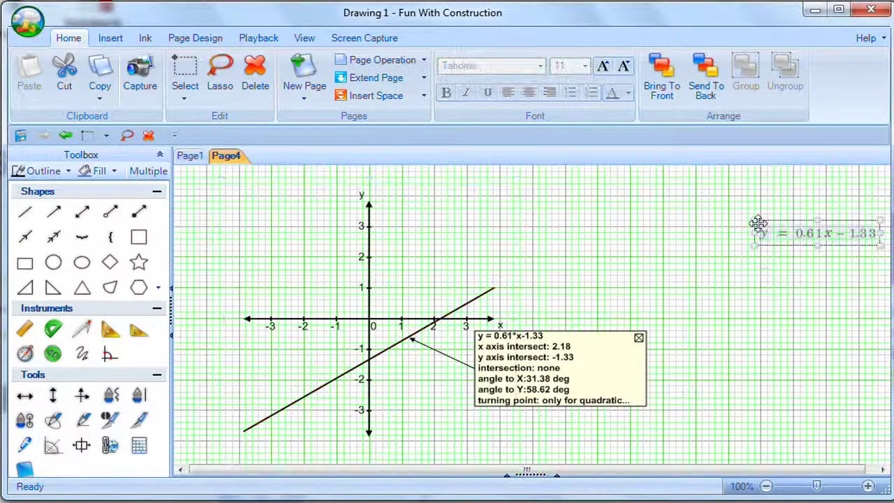
left_click_drag(846, 234, 644, 208)
left_click(672, 248)
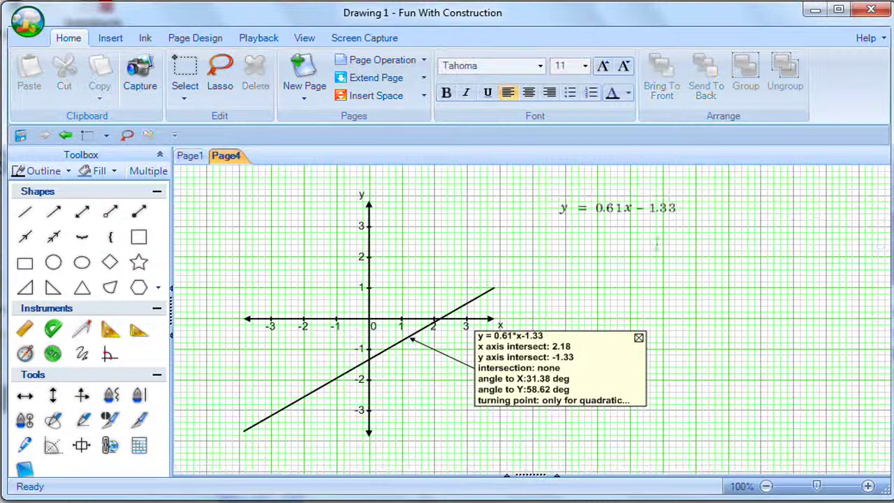
left_click(436, 296)
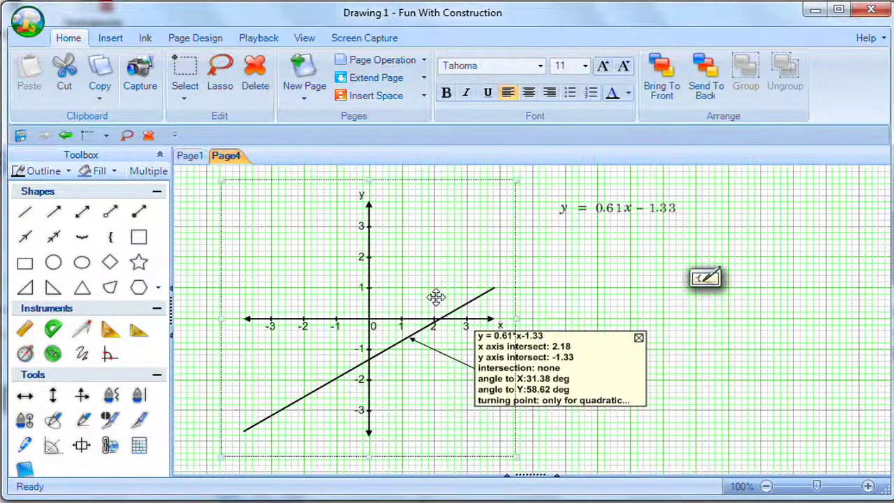
left_click(638, 338)
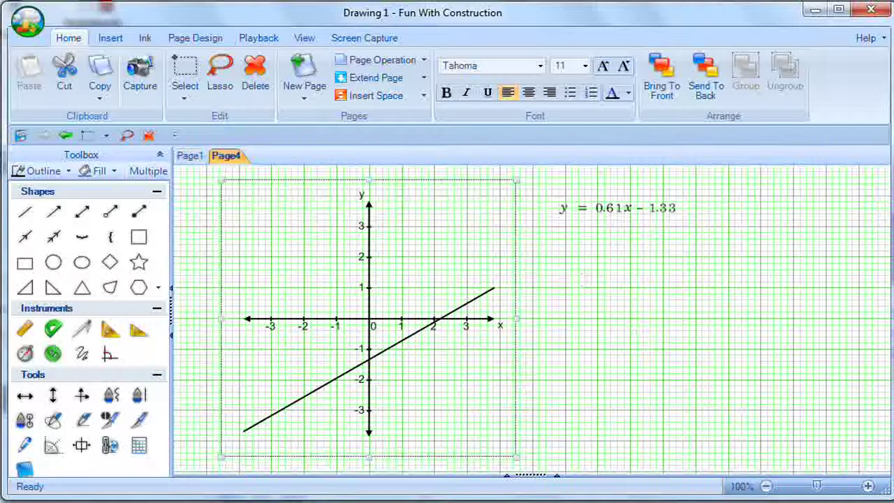
Insert the equation y = x² − 3 on the blank grid below the existing equation, using a superscript for the exponent.
left_click(579, 281)
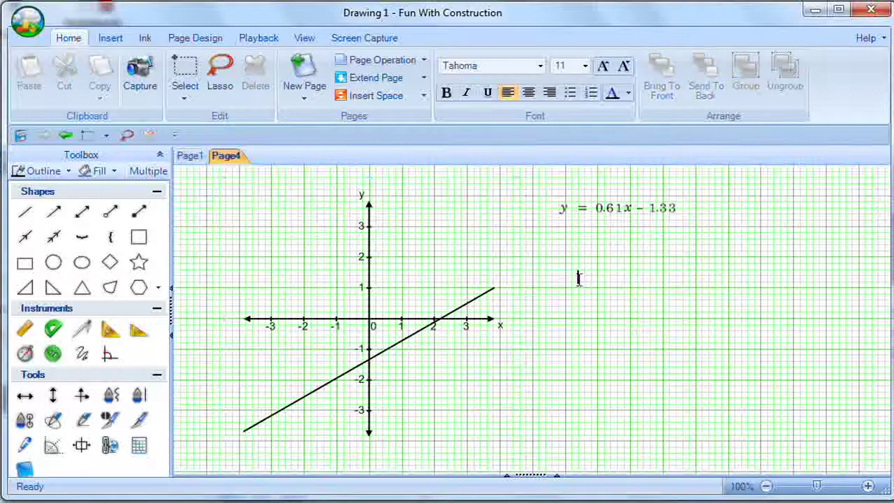
left_click(111, 38)
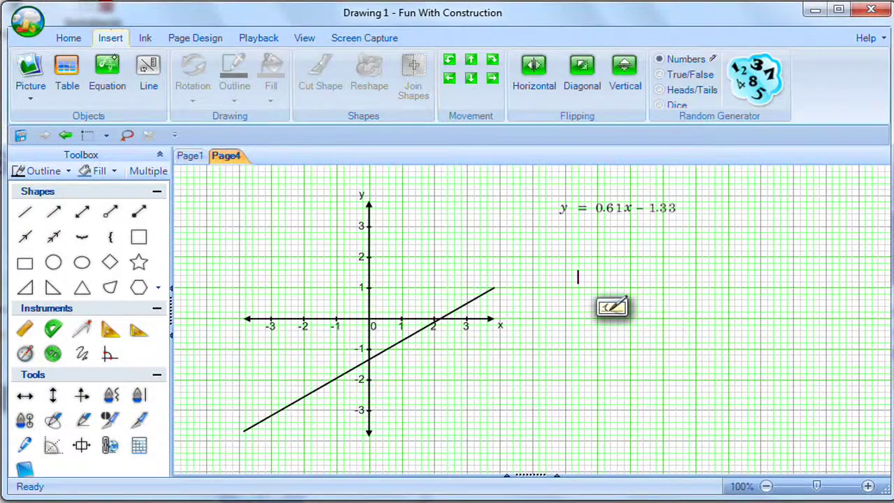
left_click(112, 74)
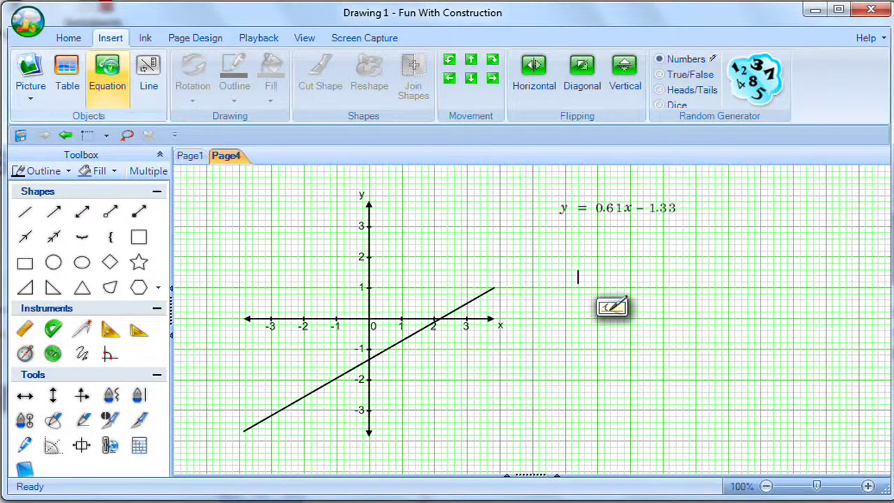
left_click(578, 277)
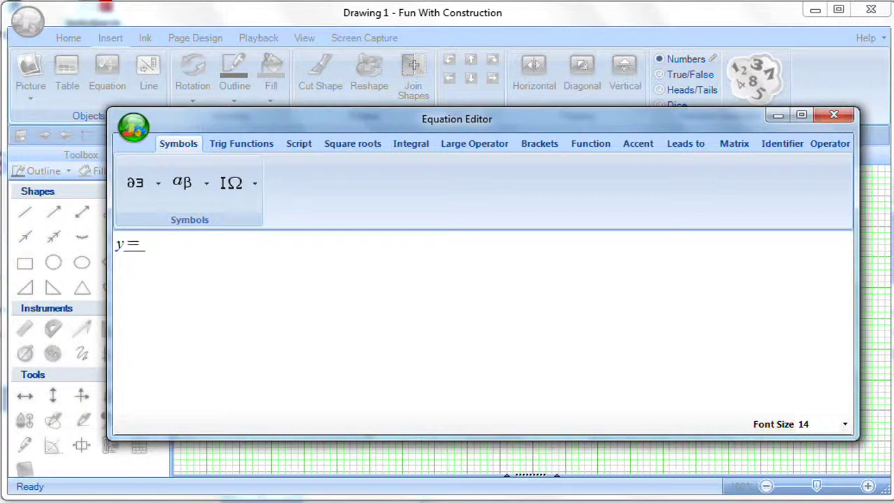
left_click(299, 143)
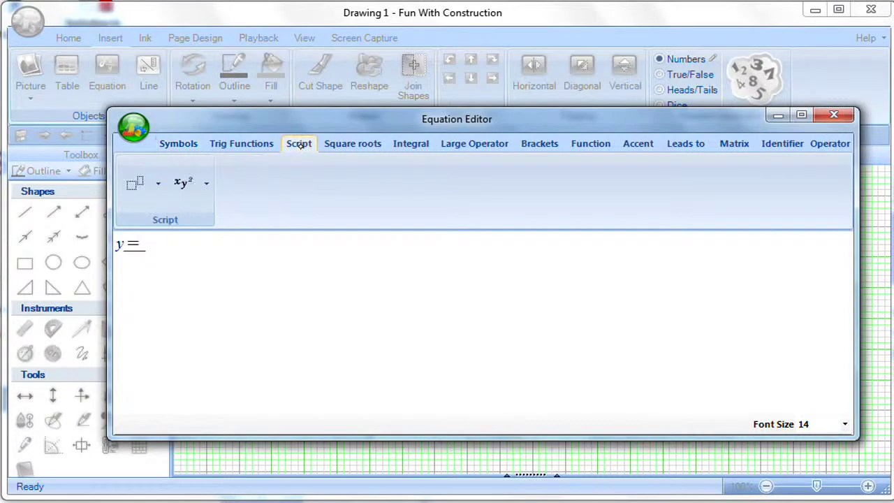
left_click(159, 183)
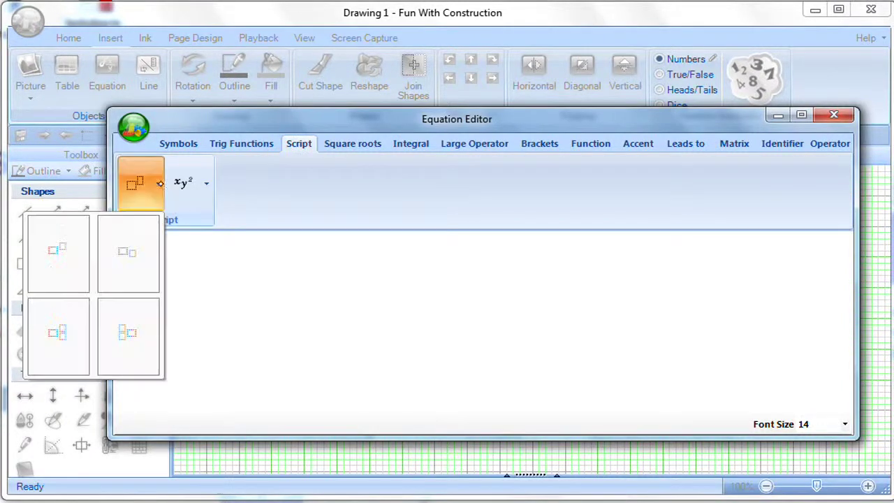
left_click(71, 251)
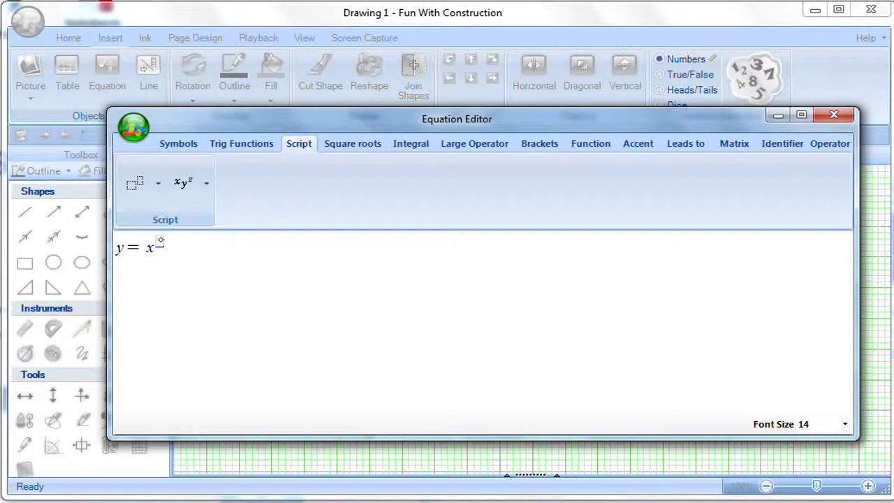
left_click(191, 247)
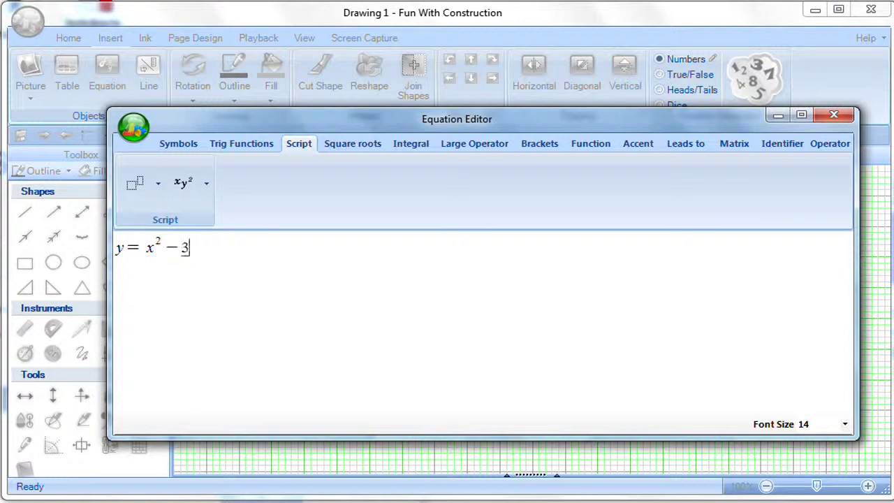
left_click(838, 116)
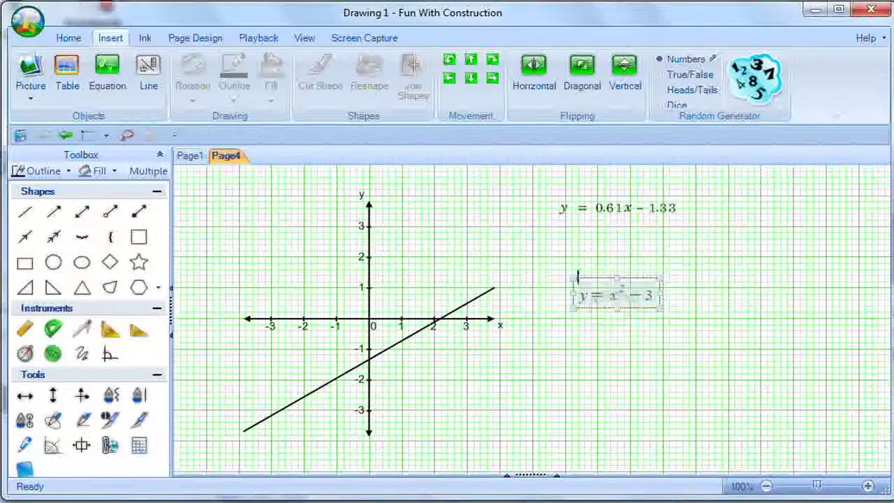
Plot y = x² − 3 by dropping the equation onto the axes, and show information callouts for the straight line and the parabola.
left_click(638, 327)
left_click_drag(642, 294, 427, 364)
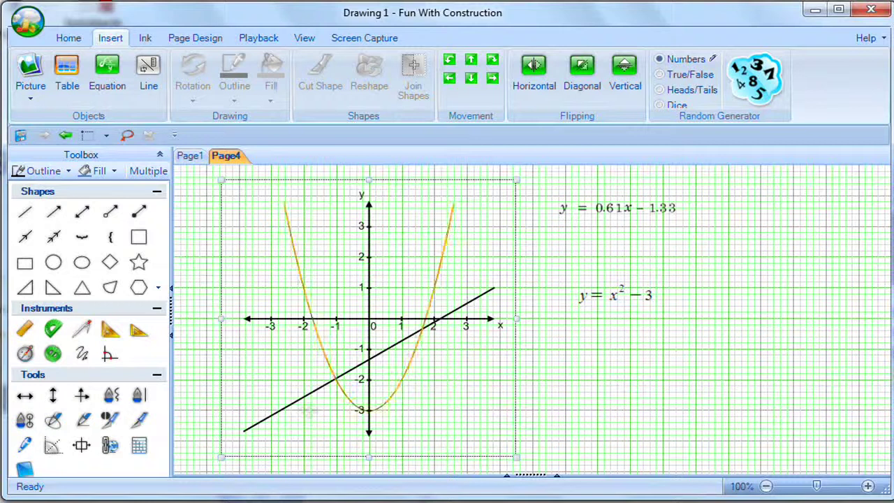
left_click(477, 305)
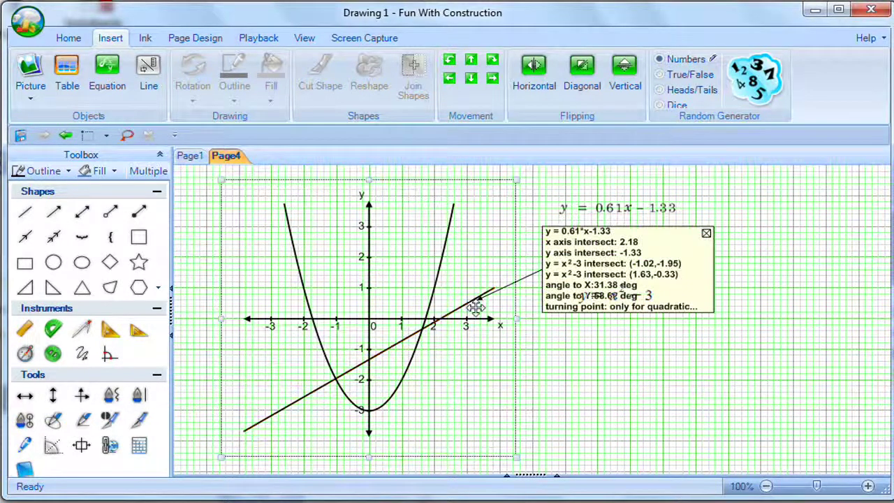
left_click(451, 225)
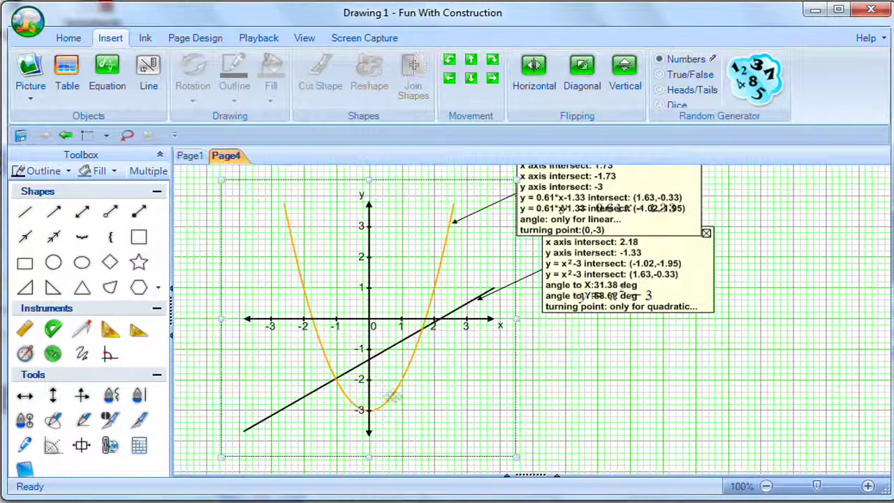
left_click(390, 399)
Show the area callout for the region enclosed by both functions, and recall the line, parabola and area callouts from different points.
left_click(402, 354)
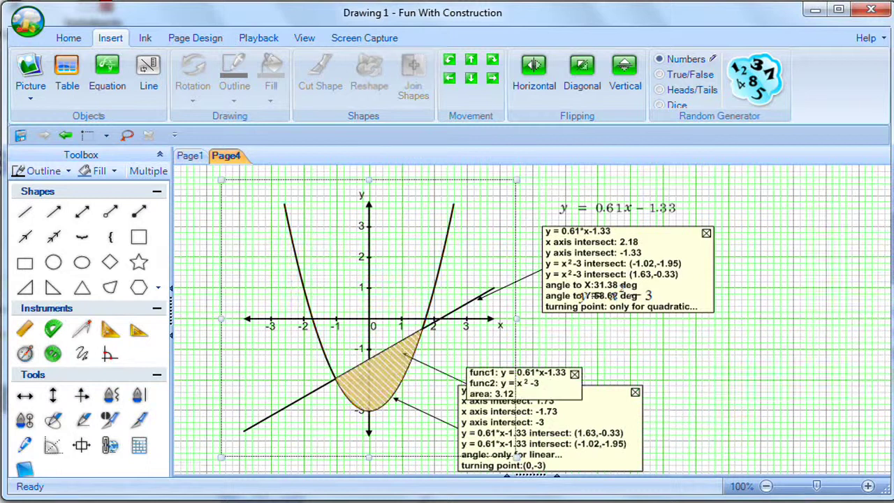
left_click(412, 339)
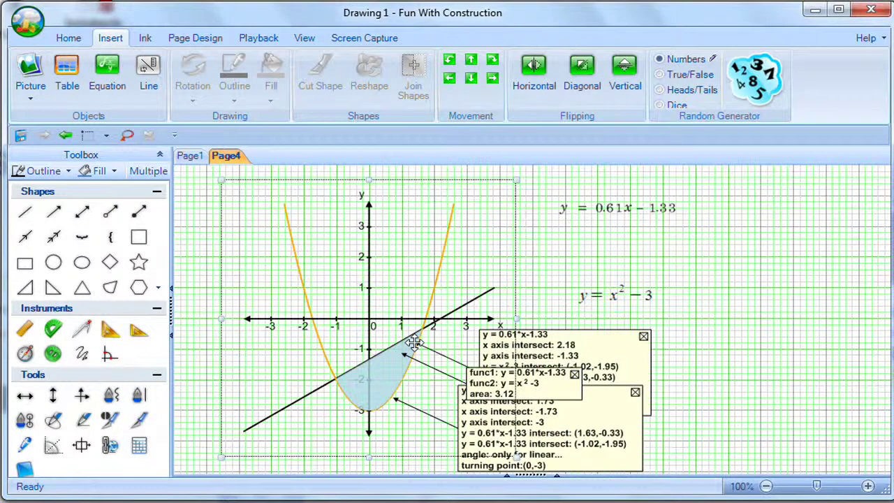
left_click(439, 267)
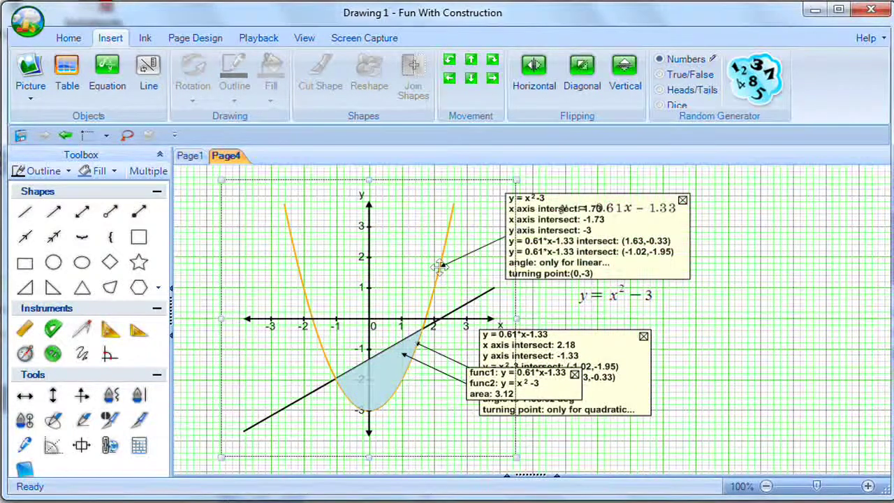
left_click(375, 404)
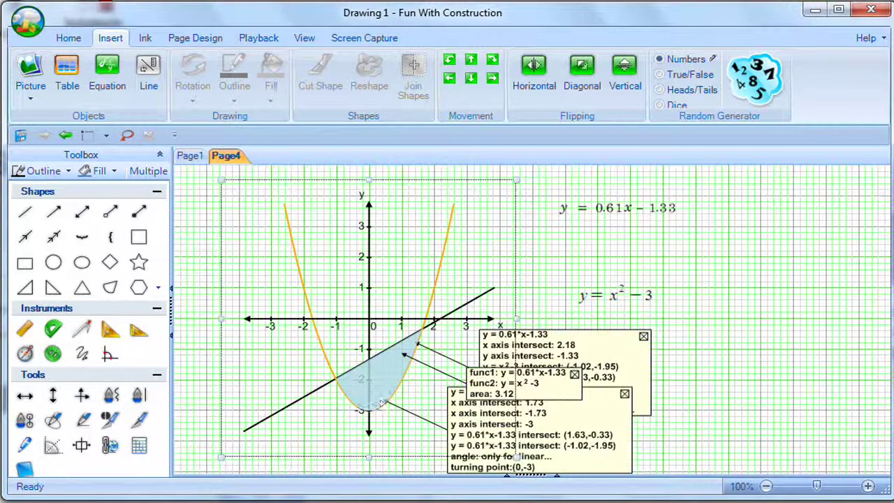
left_click(454, 222)
left_click(390, 371)
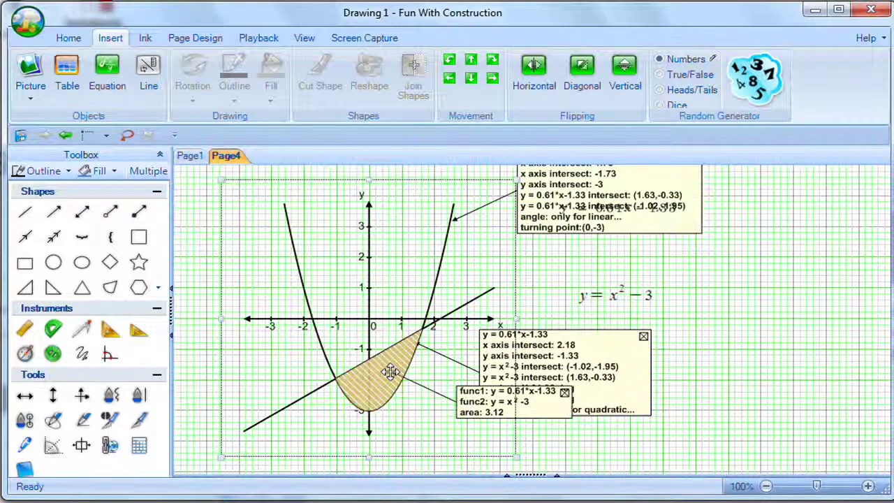
left_click(367, 396)
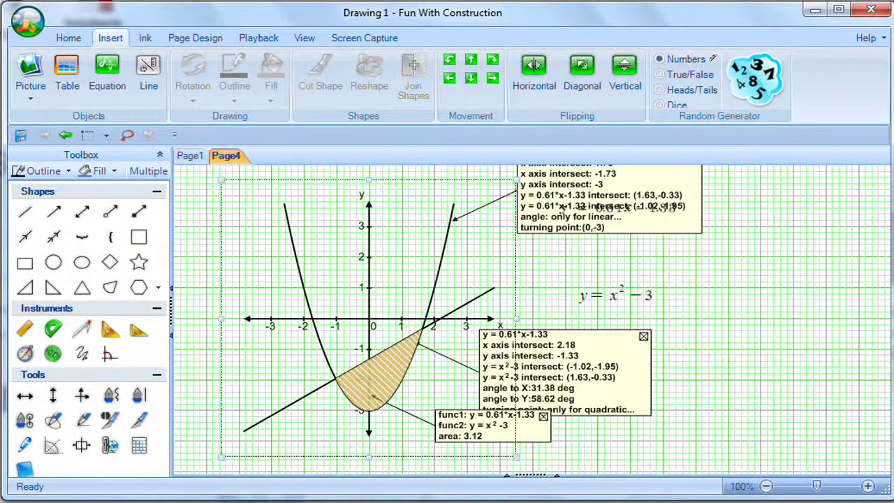
Close the line, area and parabola callouts, shifting the graph slightly down and left to reach the last one.
left_click(755, 213)
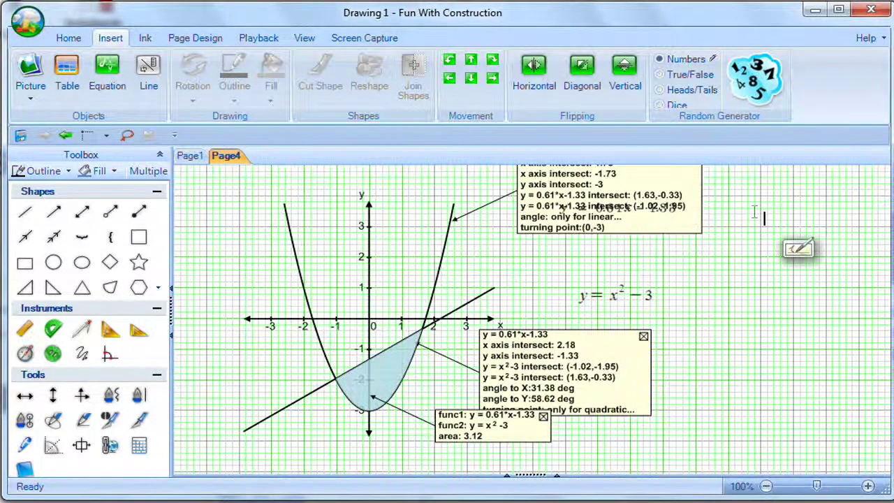
left_click(473, 246)
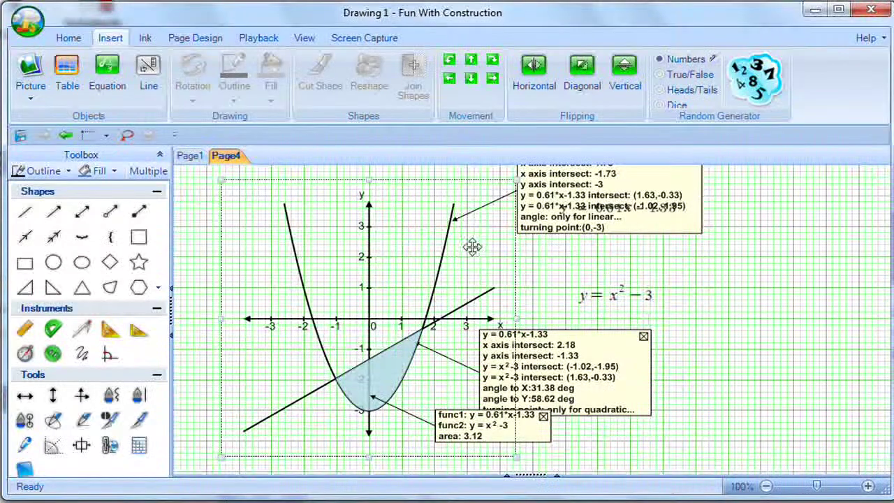
left_click(643, 336)
left_click(543, 416)
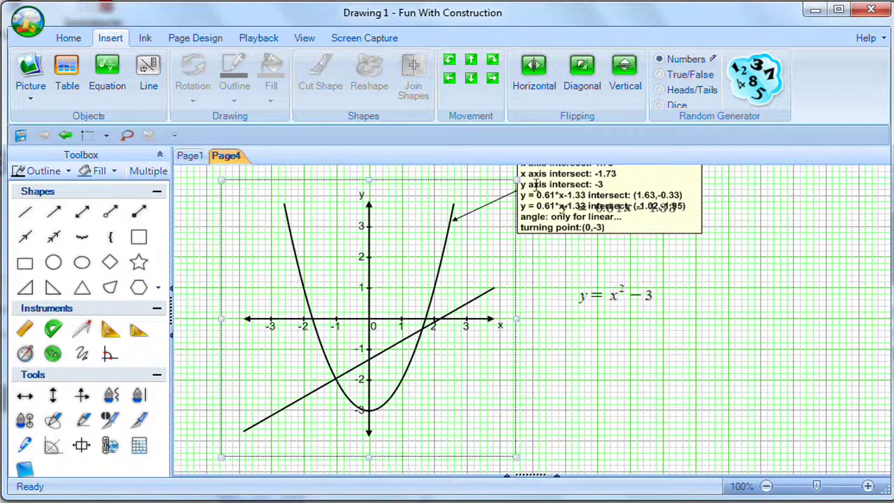
mouse_move(499, 228)
left_mouse_down()
mouse_move(496, 253)
mouse_move(483, 239)
left_mouse_up()
left_click(691, 174)
mouse_move(671, 255)
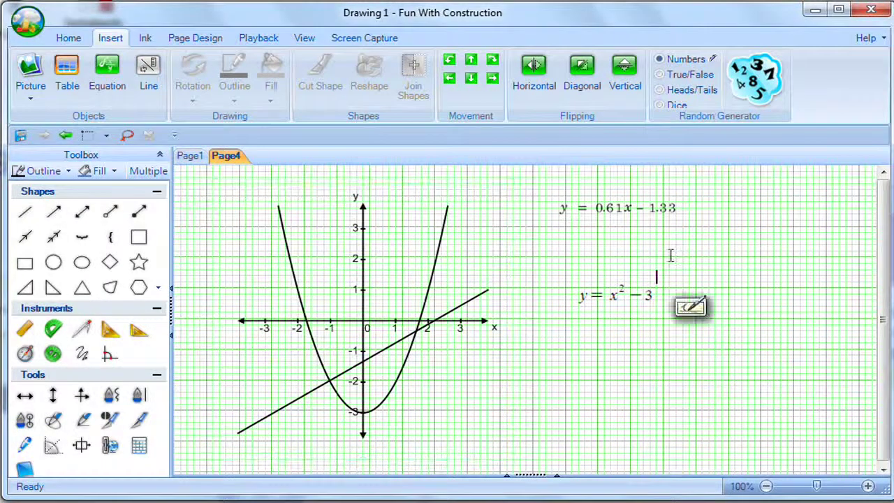
Delete both equations, y = 0.61x − 1.33 and y = x² − 3, from the grid beside the graph.
left_click(626, 208)
key("Delete")
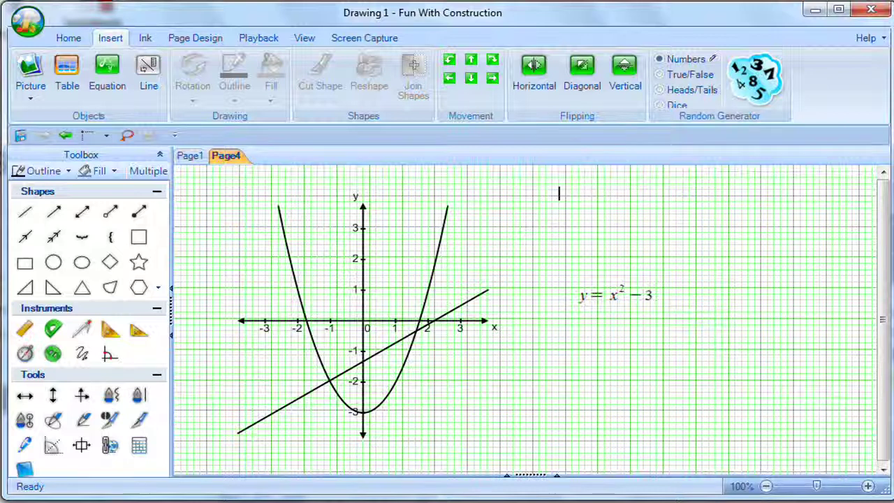
left_click(618, 297)
key("Delete")
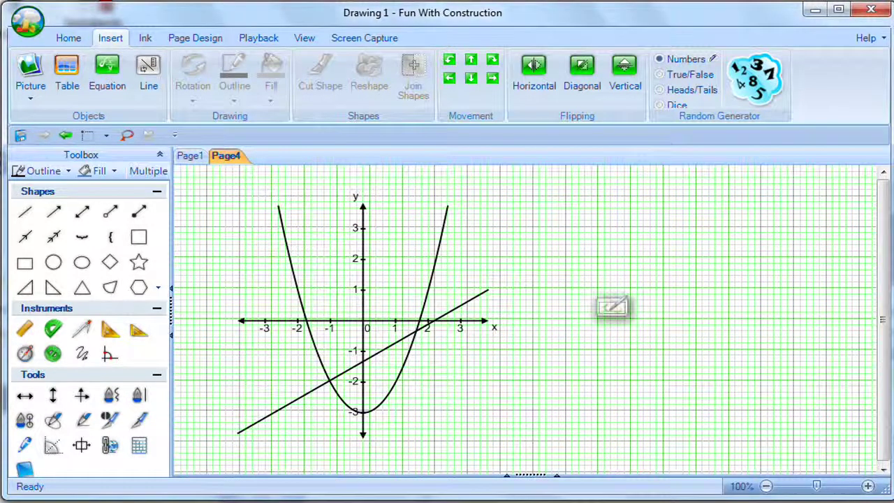
View the list of plotted functions in the graph's Format Axis settings, and open and close a blank equation editor.
double_click(390, 273)
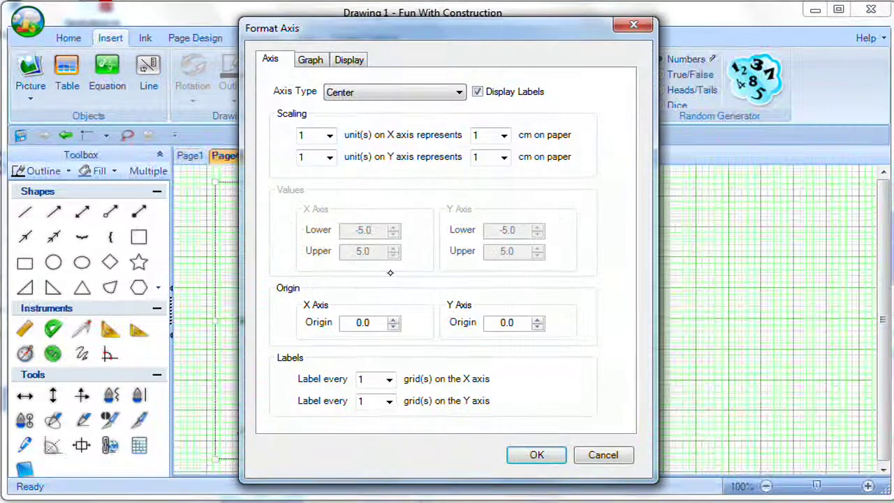
left_click(310, 61)
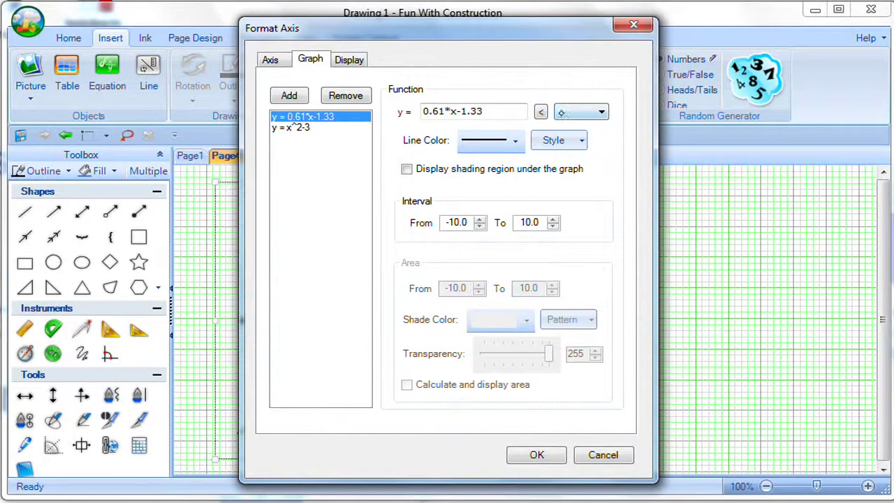
left_click(536, 455)
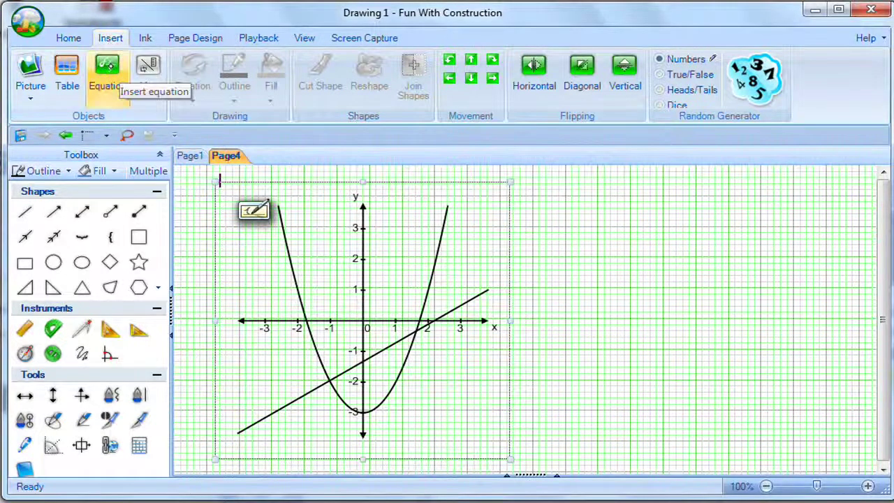
left_click(253, 209)
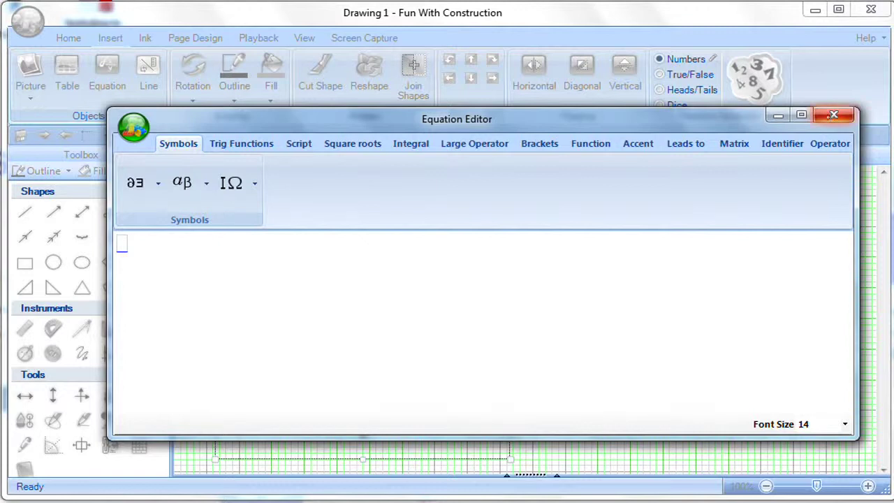
left_click(835, 115)
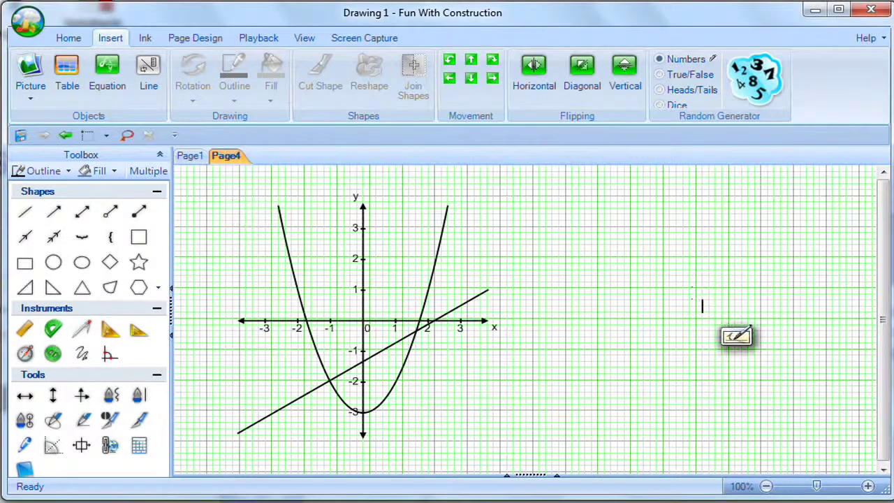
Add a second, empty axis graph on the blank grid to the right of the first and deselect it.
left_click(81, 396)
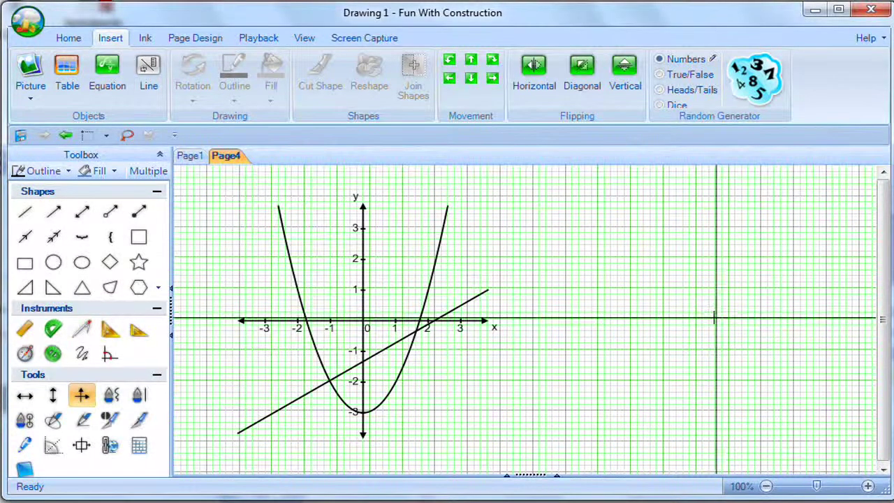
left_click(728, 319)
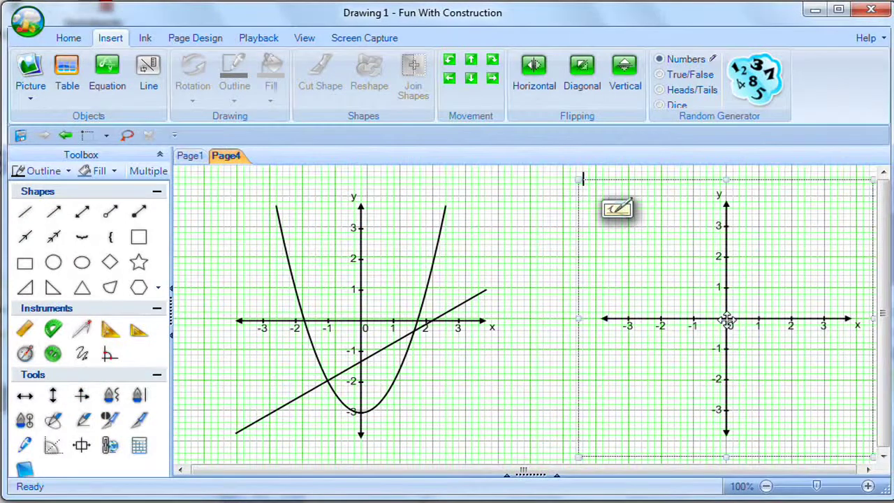
left_click(544, 364)
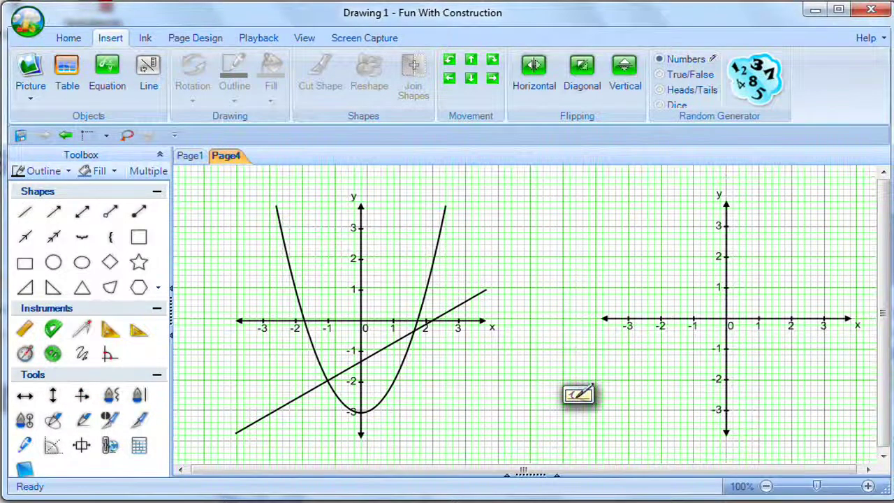
Mark five crosses on the second graph at about (1, −2), (2, 1), (0.5, 0.6), (1, 2) and (2, 1.75).
left_click(147, 39)
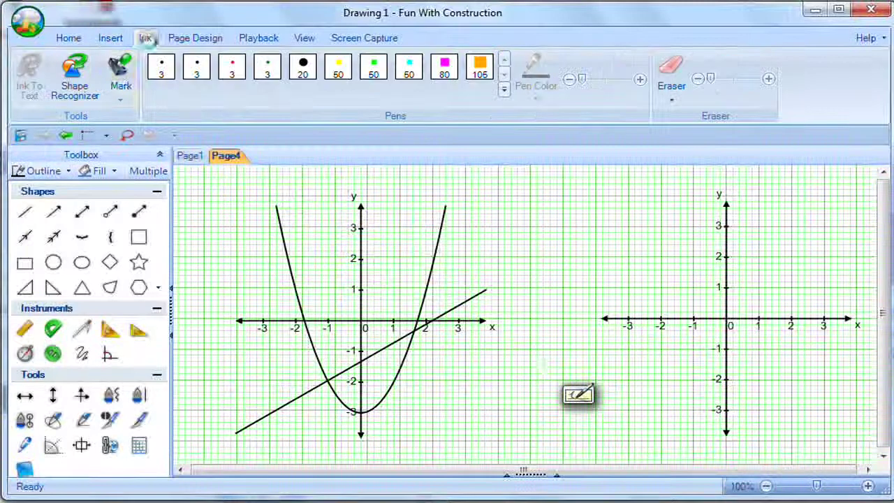
left_click(120, 98)
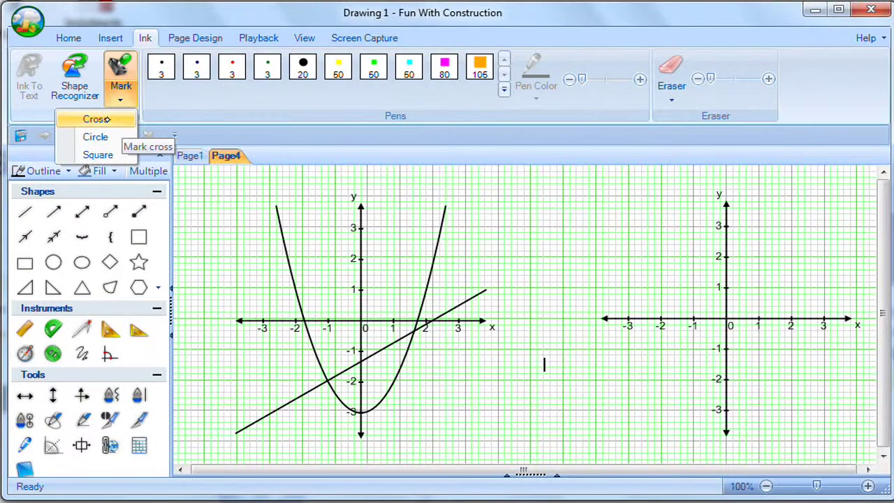
left_click(108, 120)
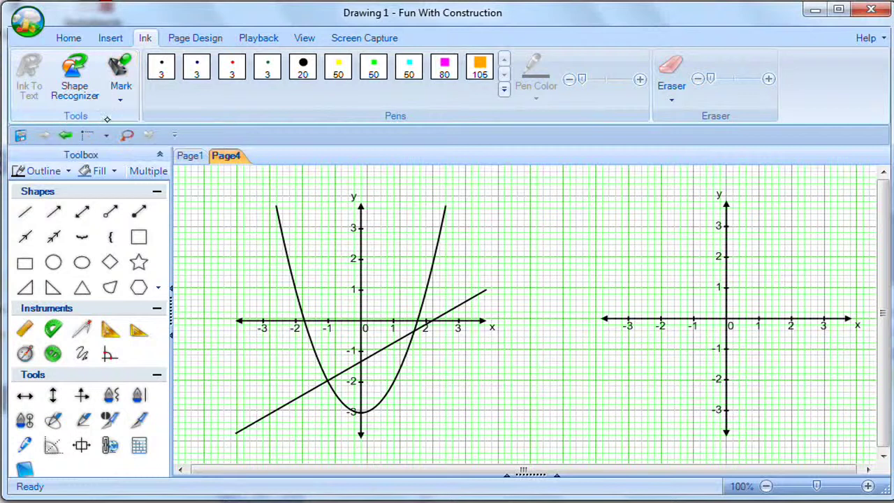
left_click(760, 381)
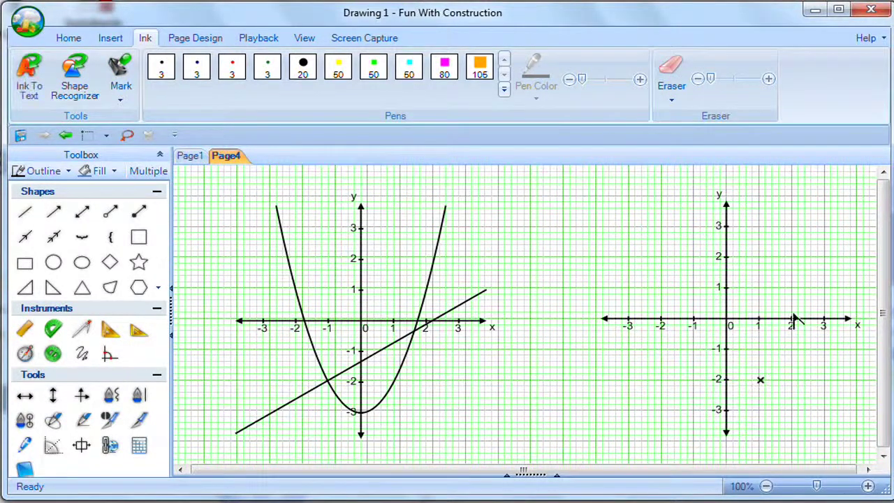
left_click(794, 289)
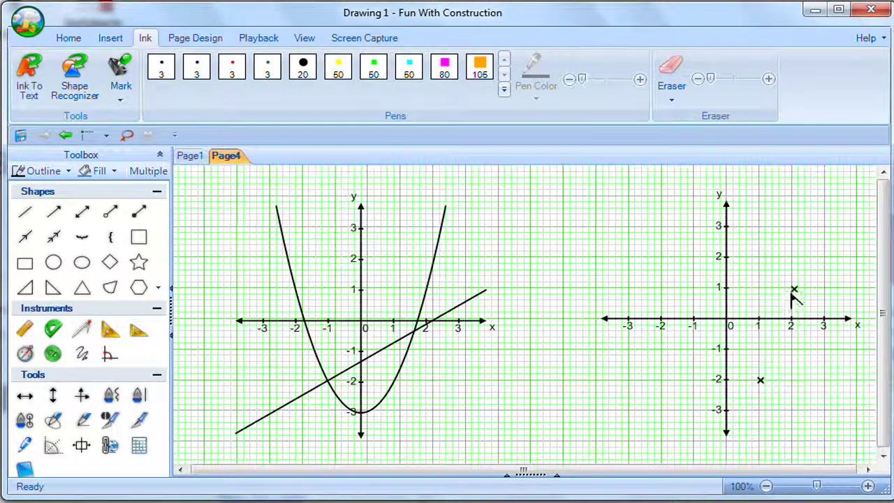
left_click(742, 300)
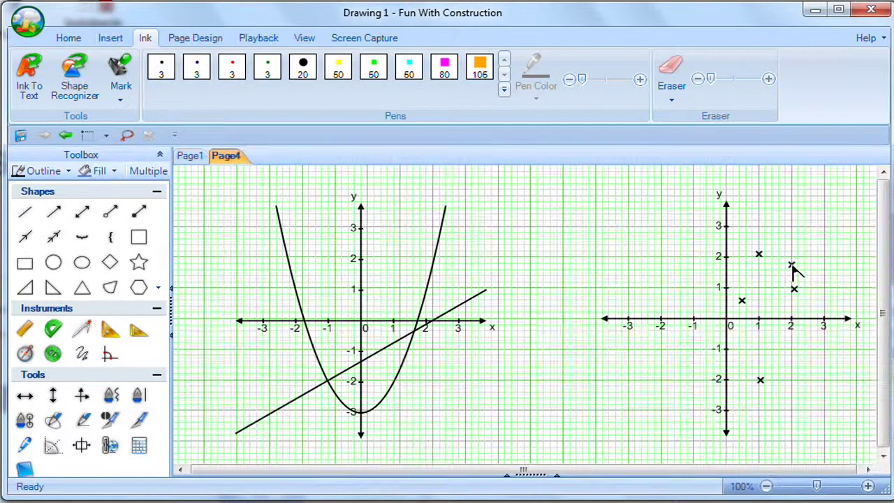
left_click(83, 139)
Shift the second axis graph very slightly up and left beneath its cross marks.
left_click(822, 323)
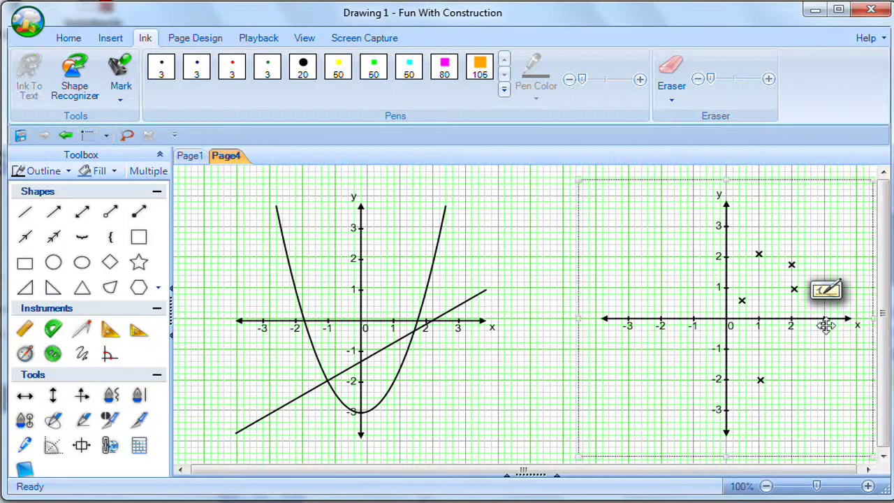
left_click_drag(822, 324, 801, 339)
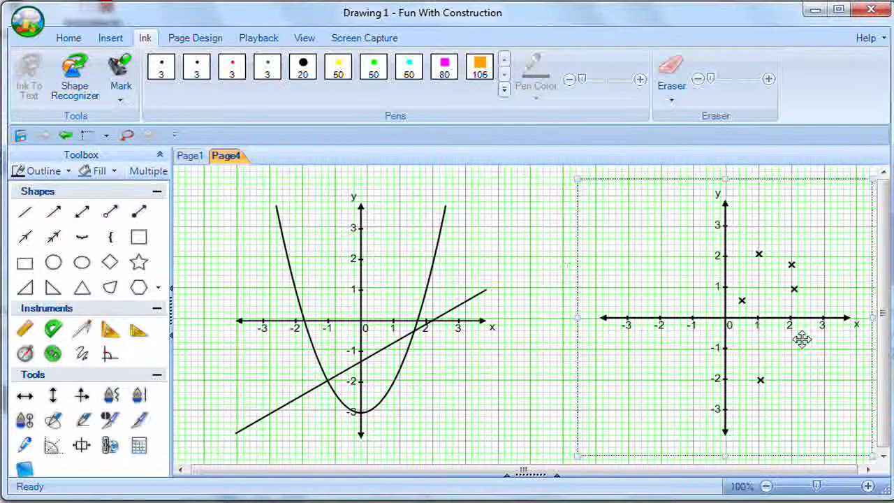
left_click(535, 237)
left_click(757, 261)
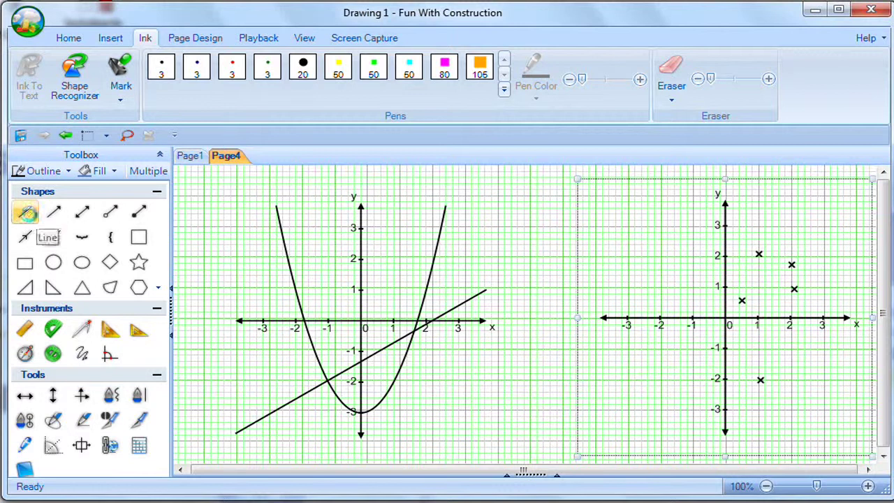
Draw a line up and right from the second graph's origin and turn off dropping lines onto that axis.
left_click(25, 212)
mouse_move(726, 319)
left_mouse_down()
mouse_move(804, 260)
mouse_move(842, 179)
left_mouse_up()
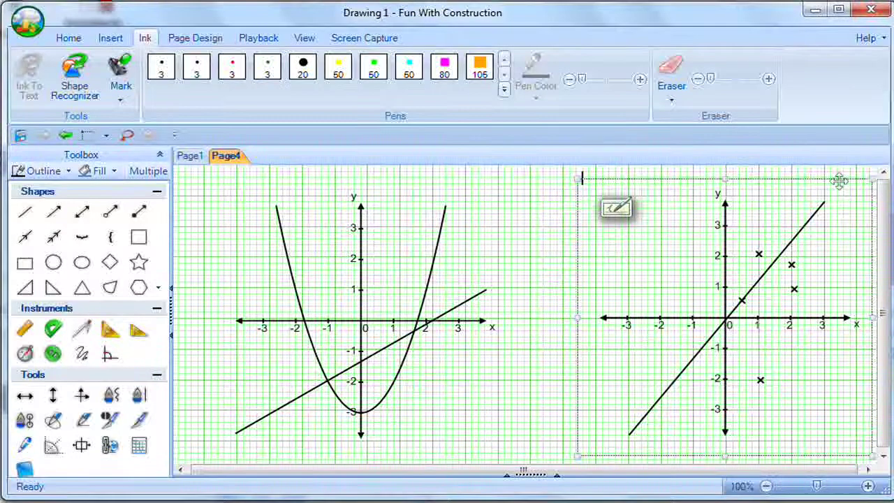
double_click(691, 237)
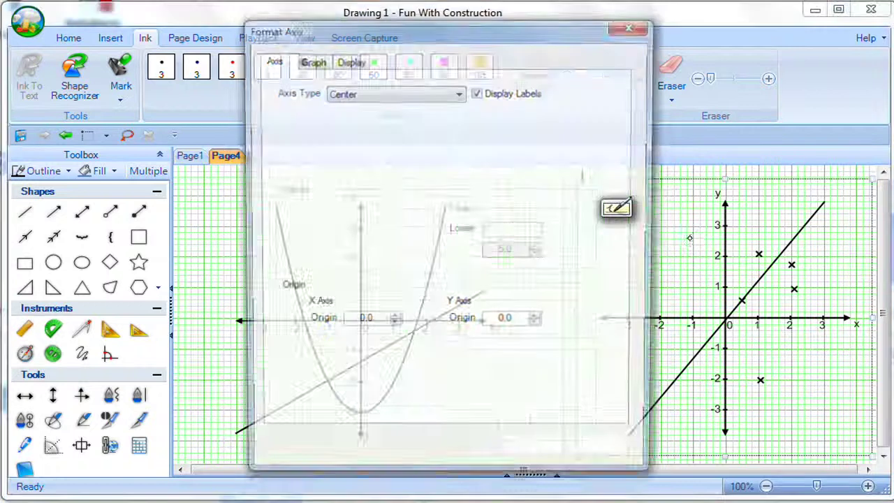
left_click(350, 60)
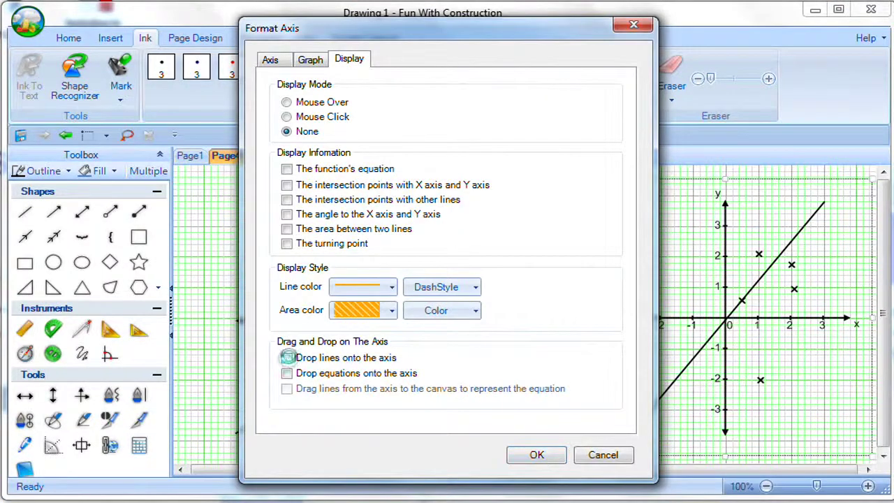
left_click(286, 358)
left_click(537, 454)
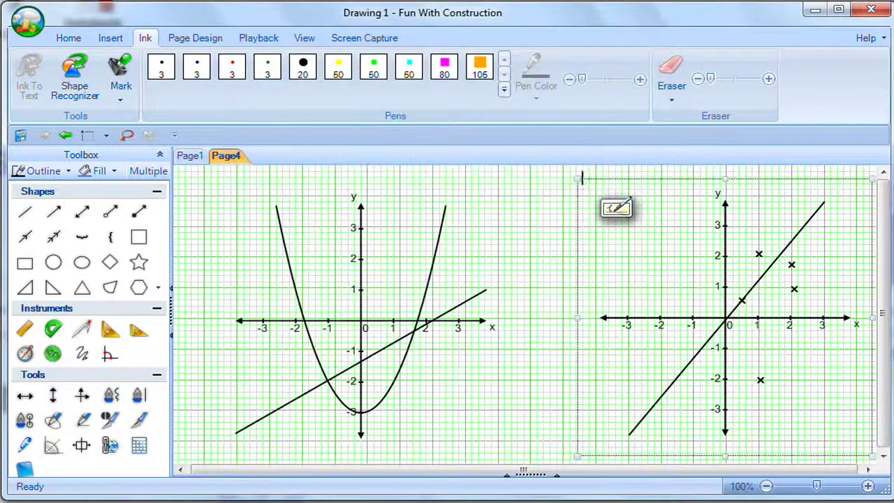
Undo the plotted line, redraw one from the second graph's origin to about (3, 3), and undo it too.
key("ctrl+z")
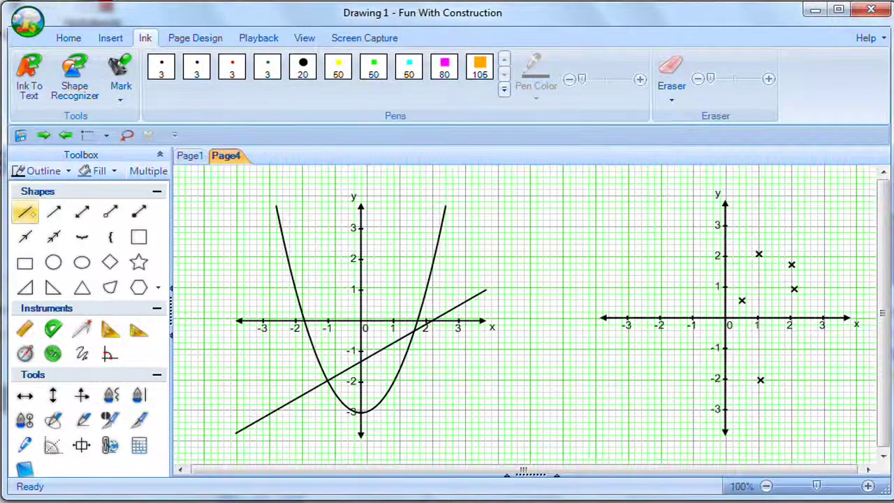
mouse_move(726, 318)
left_mouse_down()
mouse_move(790, 379)
mouse_move(823, 229)
left_mouse_up()
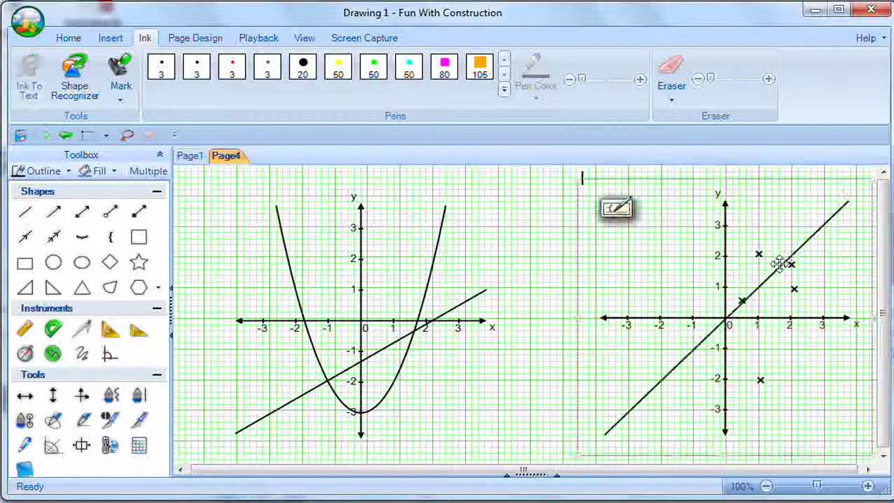
key("ctrl+z")
Turn off dropping lines onto the axis in the second graph's Format Axis display settings.
left_click(690, 253)
double_click(690, 253)
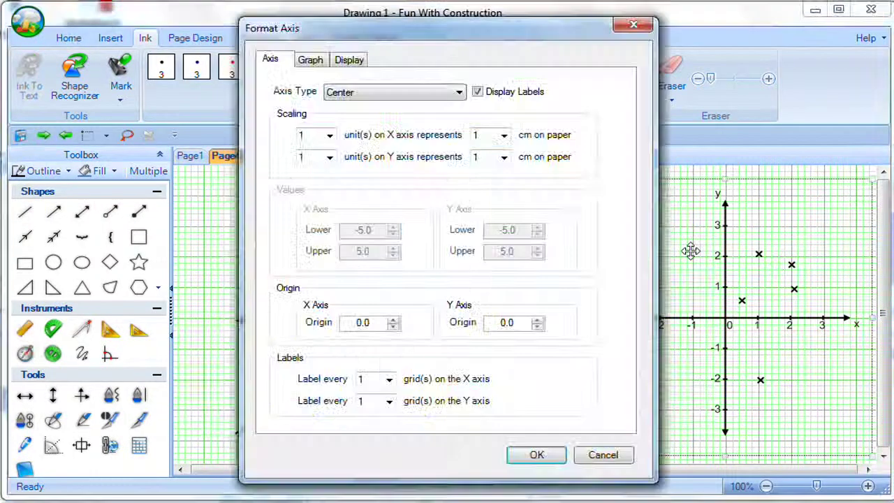
left_click(351, 59)
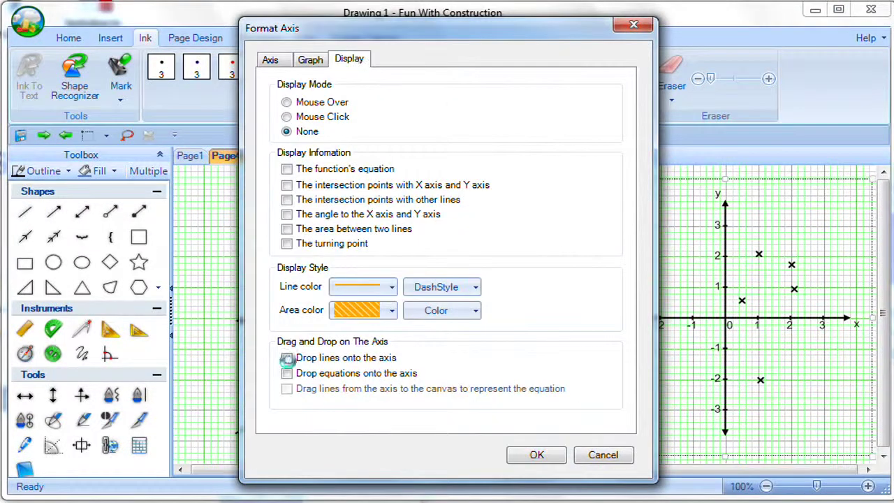
left_click(537, 455)
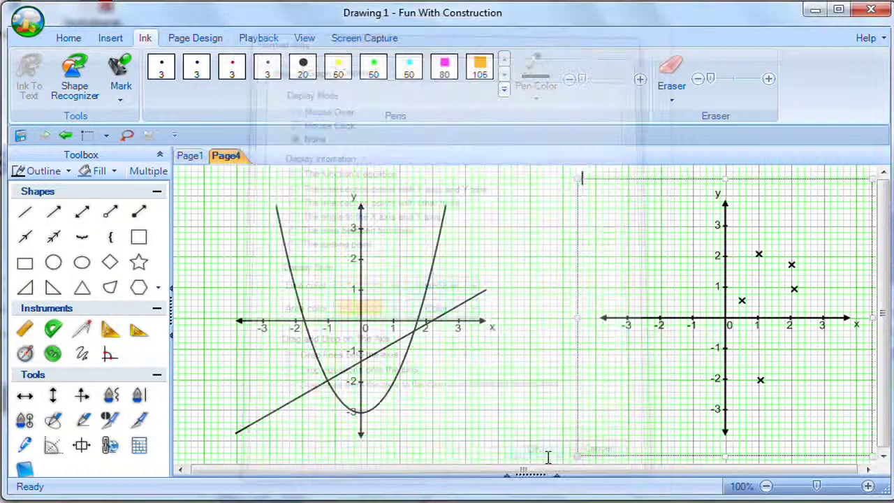
Draw a free line from the second graph's origin to about (4, 4), move the graph left from under it, and select the line.
left_click(32, 213)
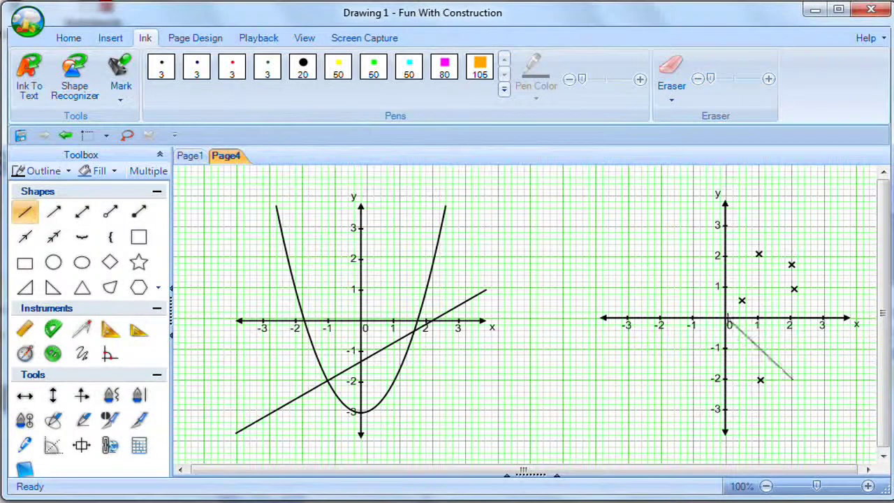
left_click_drag(727, 318, 854, 195)
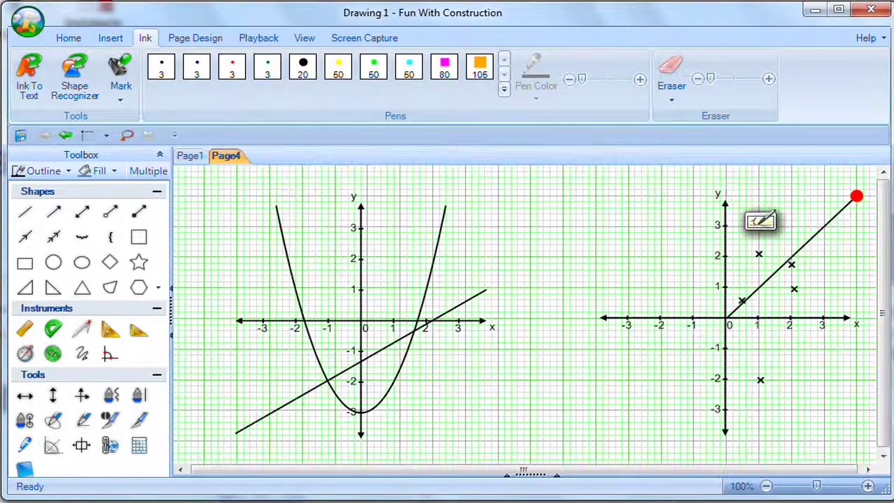
left_click_drag(695, 285, 561, 291)
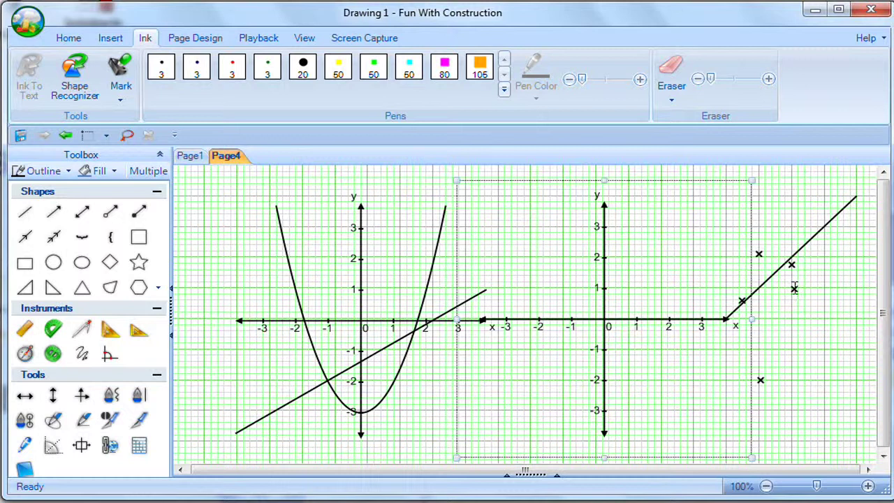
left_click(808, 243)
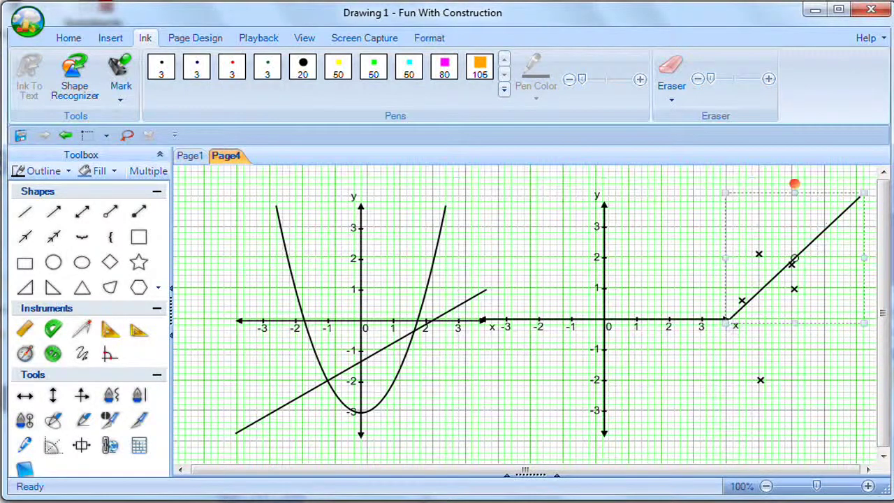
Place a circle mark among the crosses below the free line and move the second graph back to the right under the marks.
left_click(121, 92)
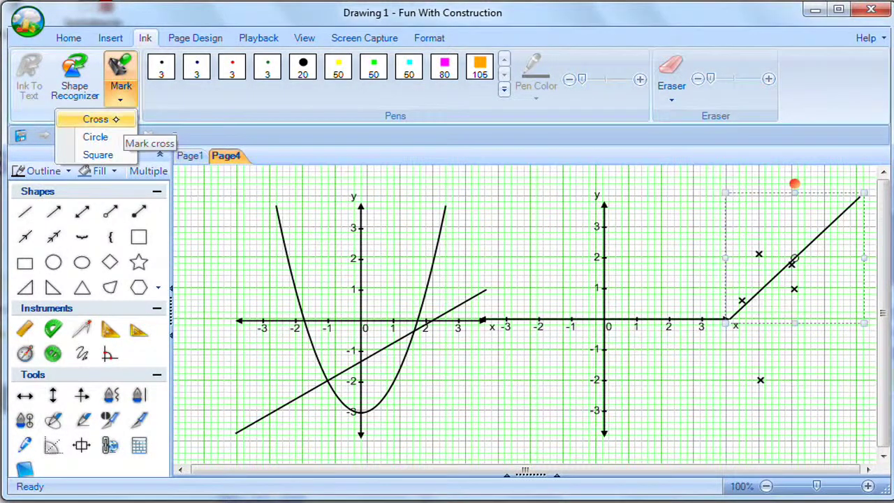
left_click(98, 154)
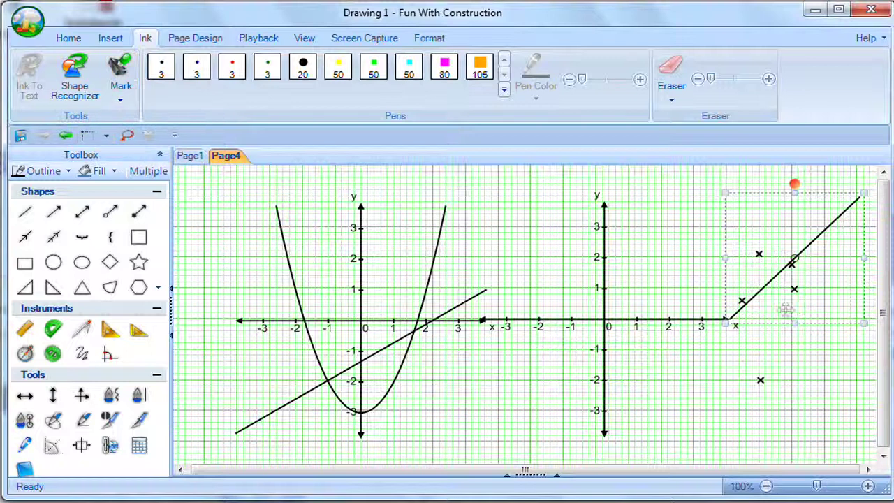
left_click(803, 342)
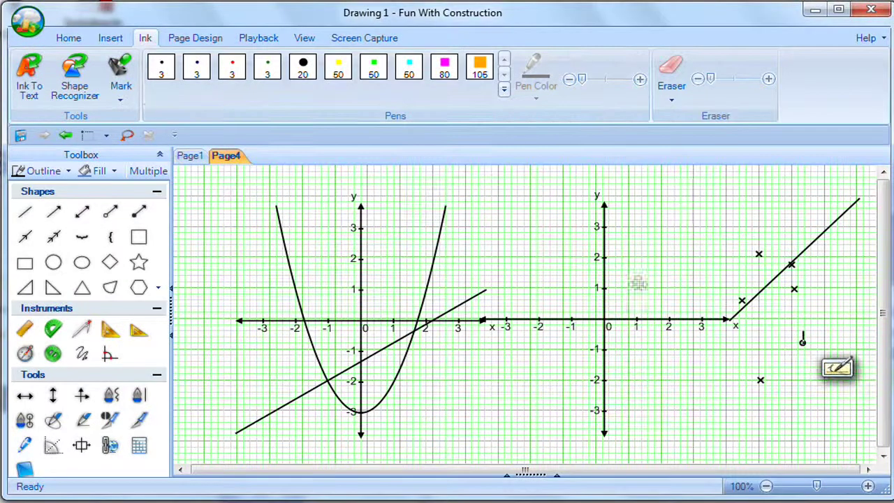
left_click(770, 292)
left_click_drag(771, 292, 767, 291)
Draw a steep rising line on the blank grid between the graphs and drop it onto the first graph.
left_click(395, 275)
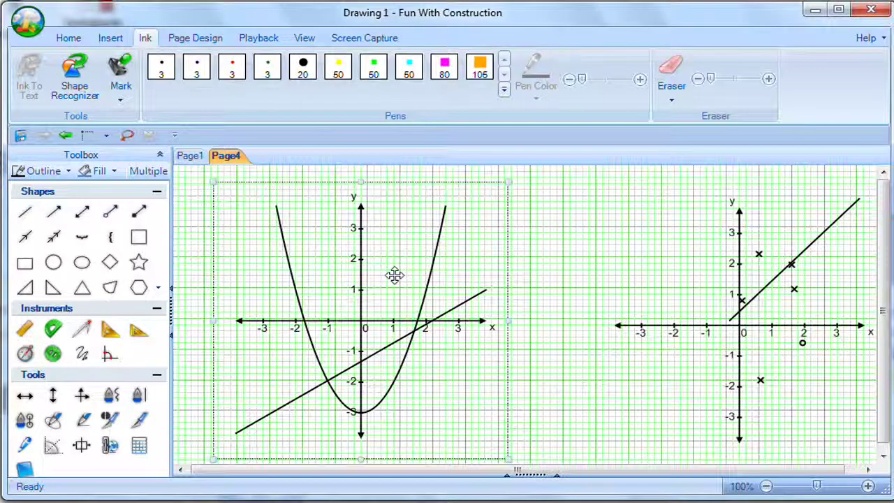
left_click(25, 212)
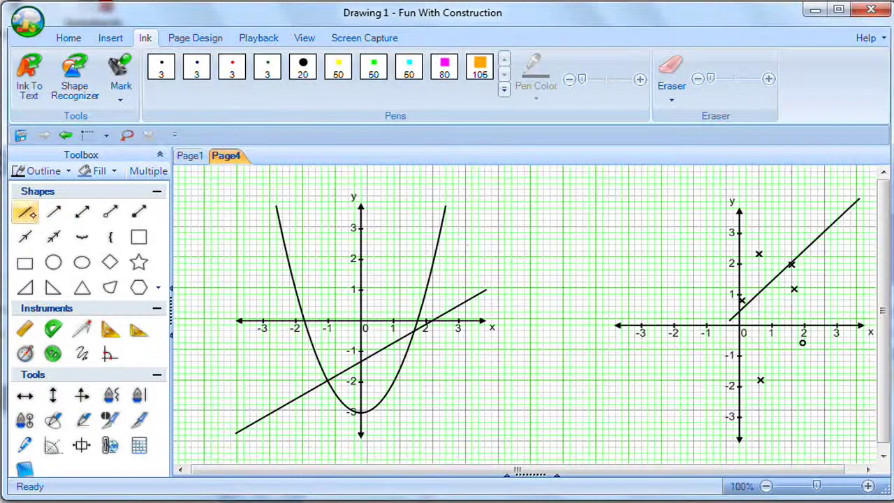
mouse_move(531, 389)
left_mouse_down()
mouse_move(519, 389)
mouse_move(628, 188)
left_mouse_up()
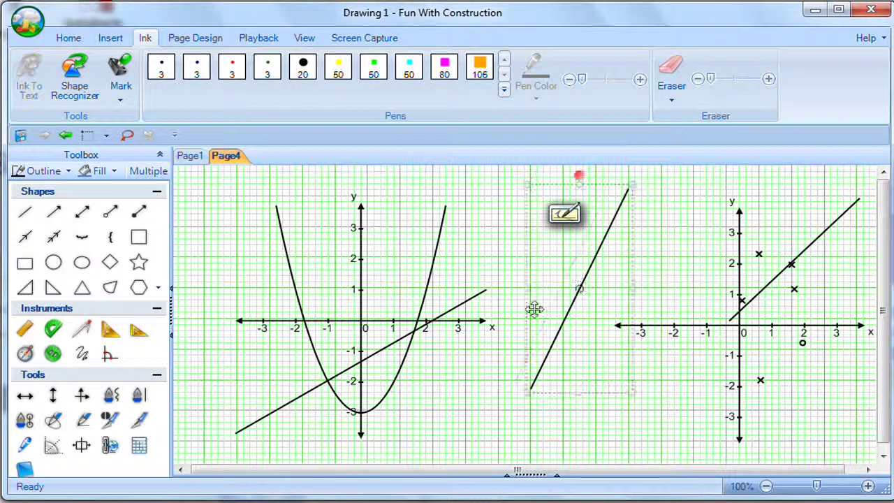
left_click_drag(535, 309, 378, 333)
Show the information callout for the steep line on the first graph and close it.
left_click(406, 267)
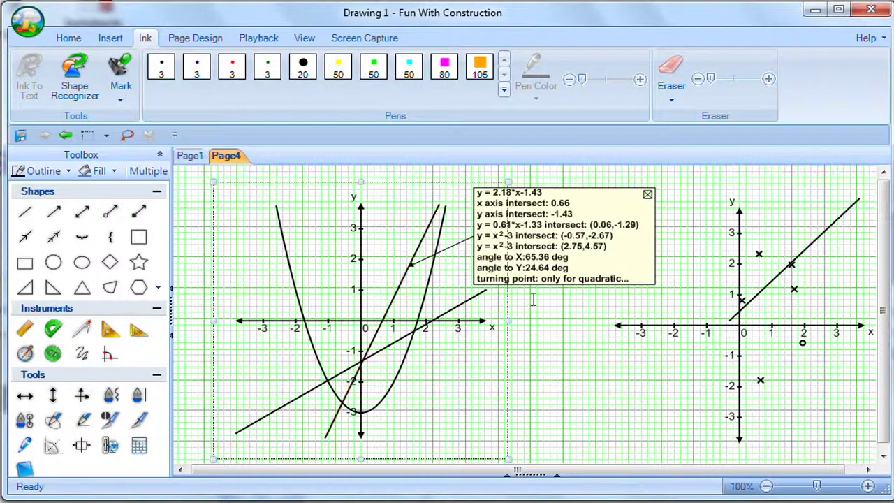
left_click(545, 335)
left_click(613, 222)
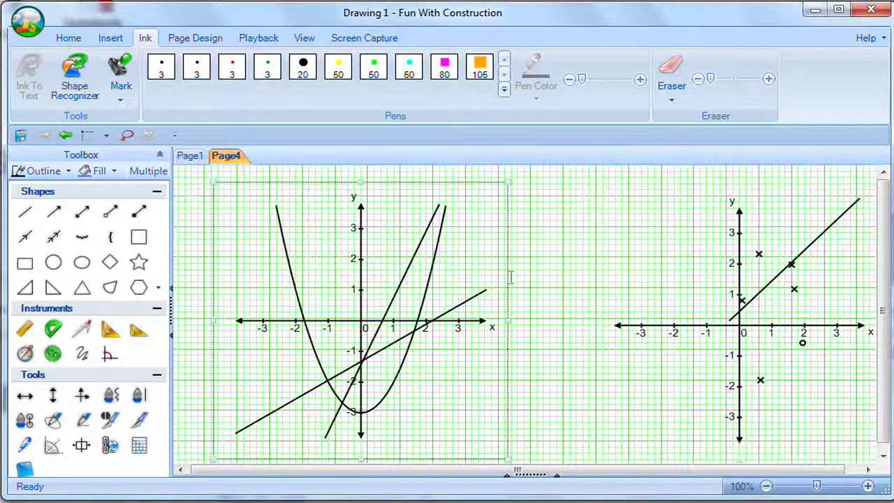
Show the parabola's information callout and pull its equation, y = x² − 3, out onto the blank grid above the callout.
left_click(430, 281)
left_click_drag(590, 199, 583, 188)
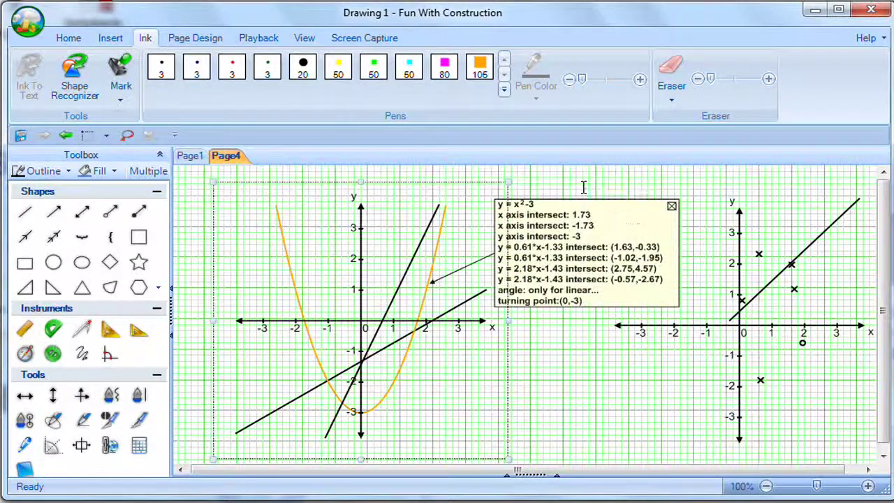
Review the display and drag-and-drop options in the first graph's Format Axis settings and cancel without changes.
left_click(456, 245)
double_click(456, 244)
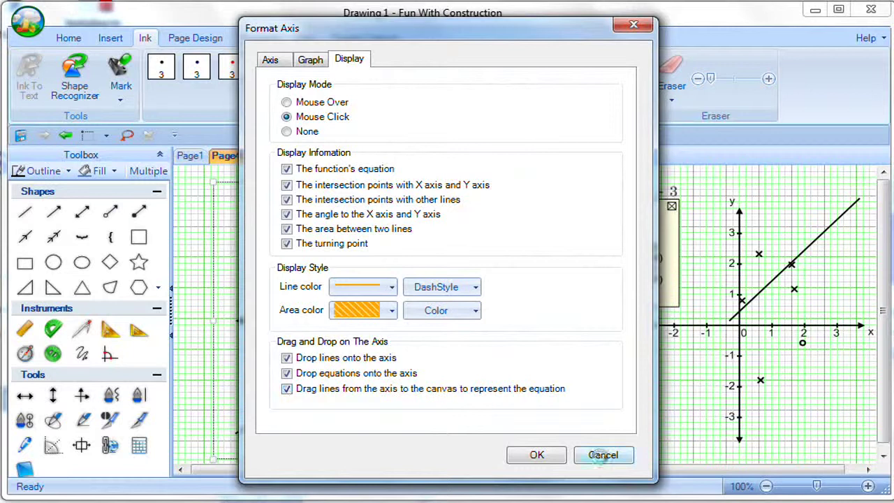
left_click(601, 457)
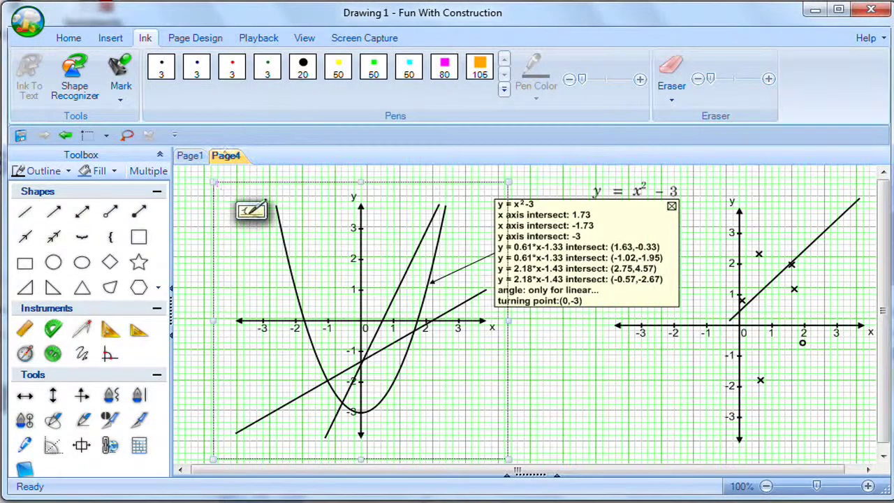
Place the text cursor below the title on Page1 and increase the font size to 22.
left_click(193, 157)
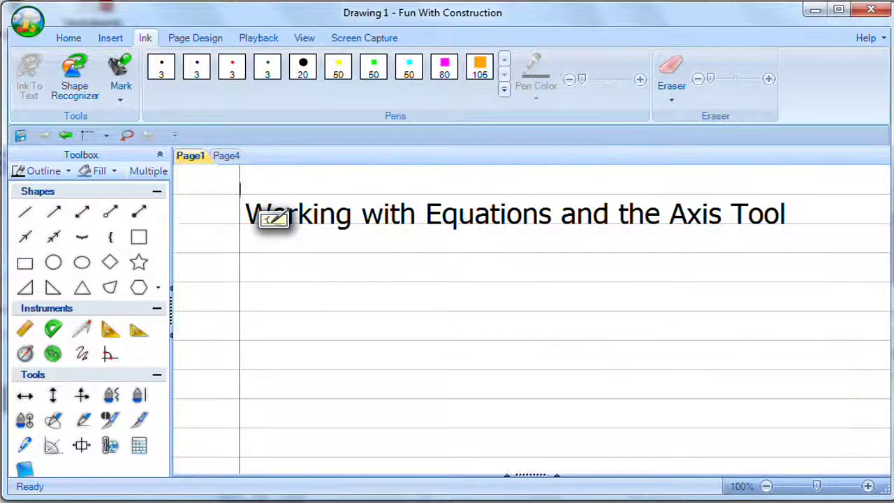
left_click(278, 289)
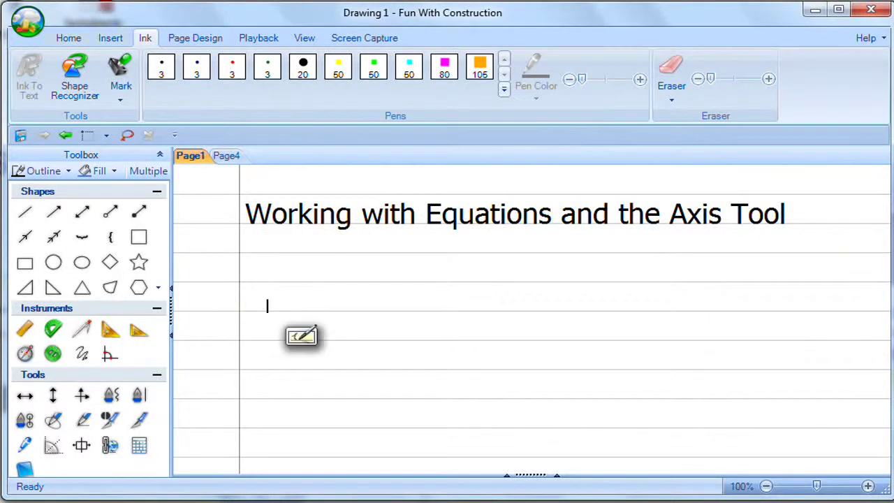
left_click(69, 38)
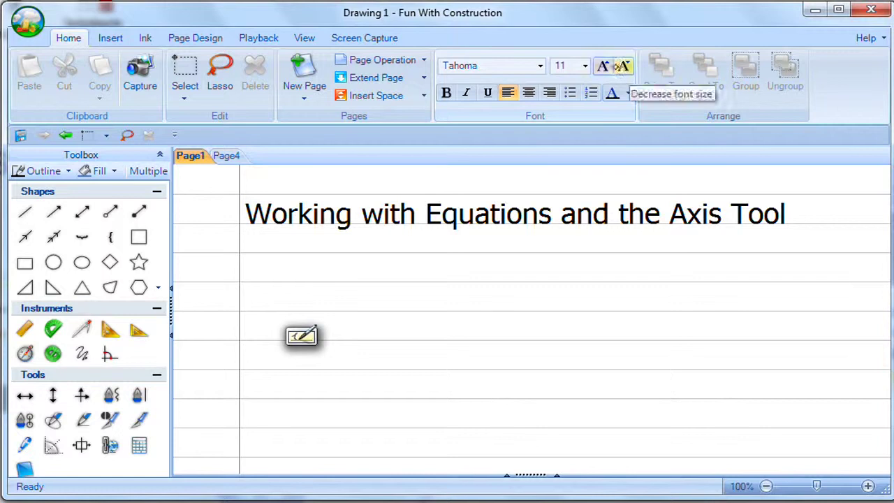
left_click(605, 65)
left_click(605, 66)
left_click(606, 65)
left_click(605, 66)
left_click(606, 66)
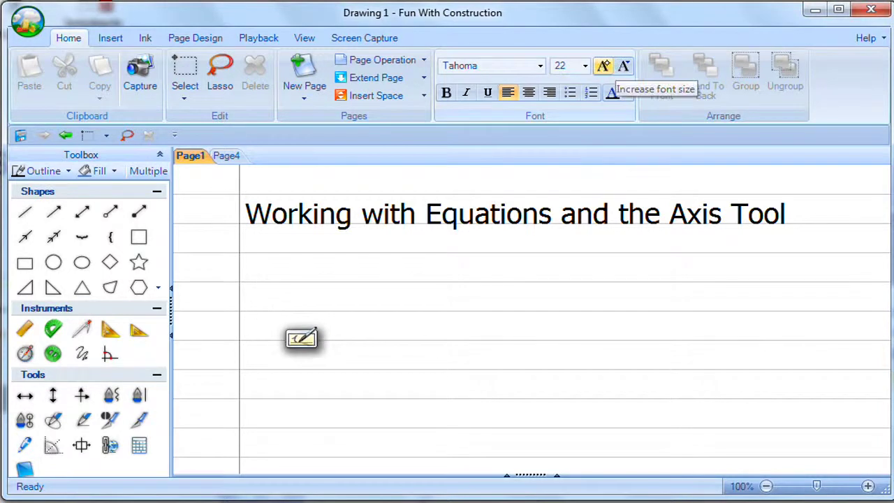